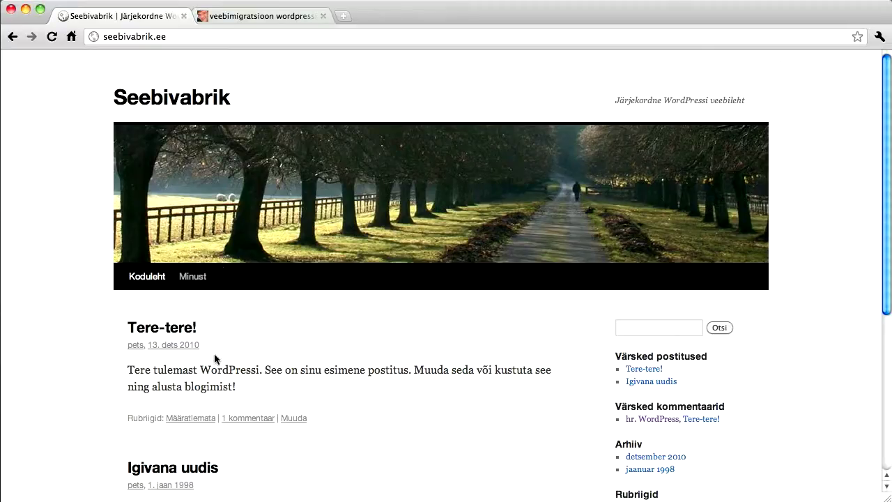
Step: Look through the posts and the sidebar on the Seebivabrik home page
{"action": "scroll", "coordinate": [214, 352], "scroll_direction": "down", "scroll_amount": 1}
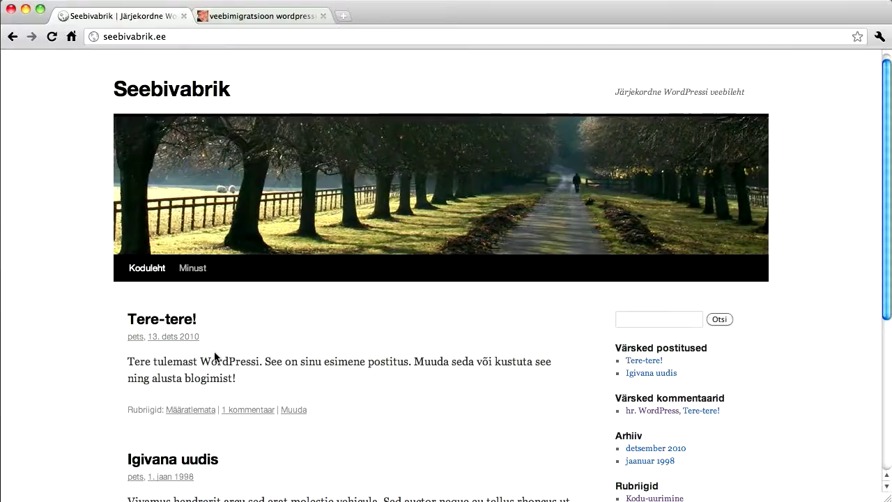
{"action": "scroll", "coordinate": [215, 356], "scroll_direction": "down", "scroll_amount": 4}
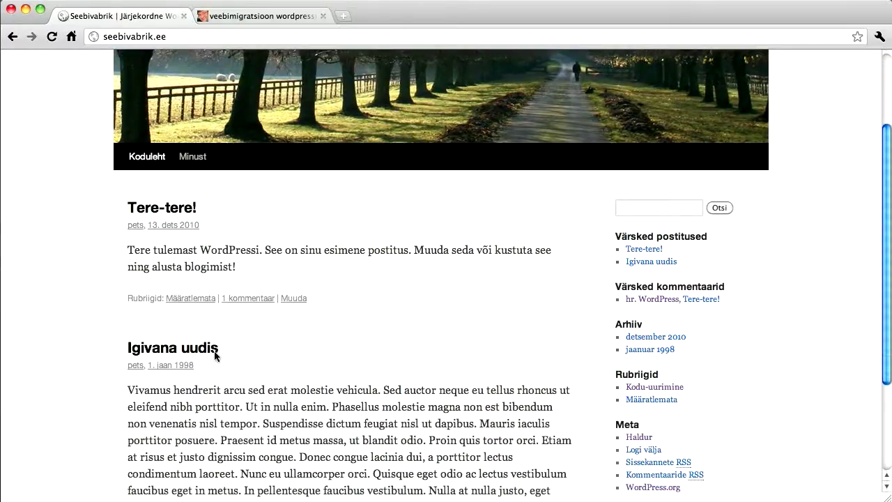
{"action": "scroll", "coordinate": [215, 356], "scroll_direction": "down", "scroll_amount": 1}
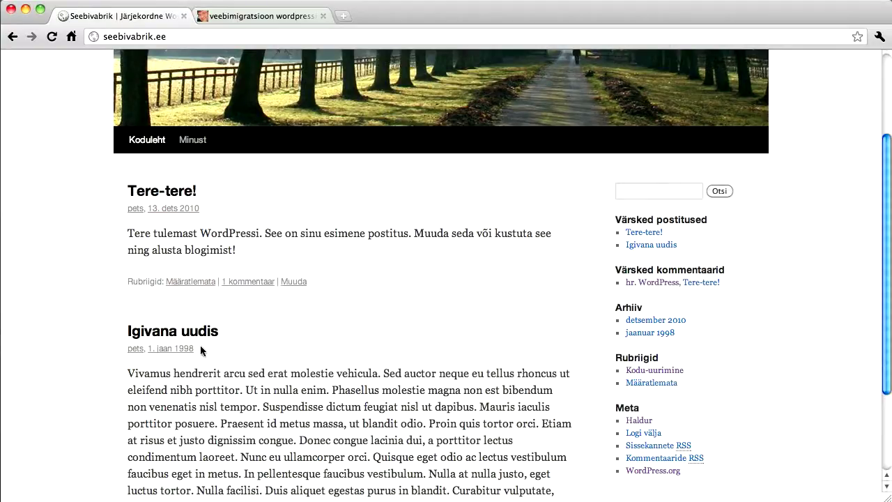
{"action": "scroll", "coordinate": [218, 417], "scroll_direction": "down", "scroll_amount": 1}
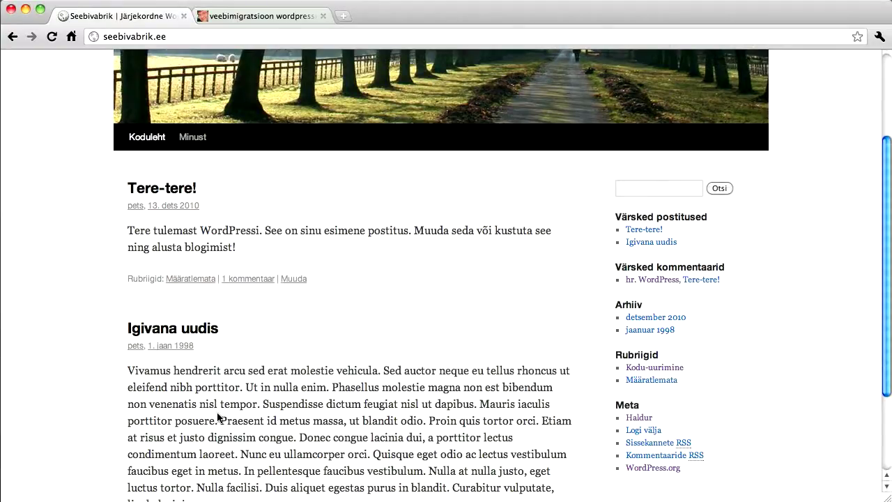
{"action": "scroll", "coordinate": [217, 417], "scroll_direction": "up", "scroll_amount": 5}
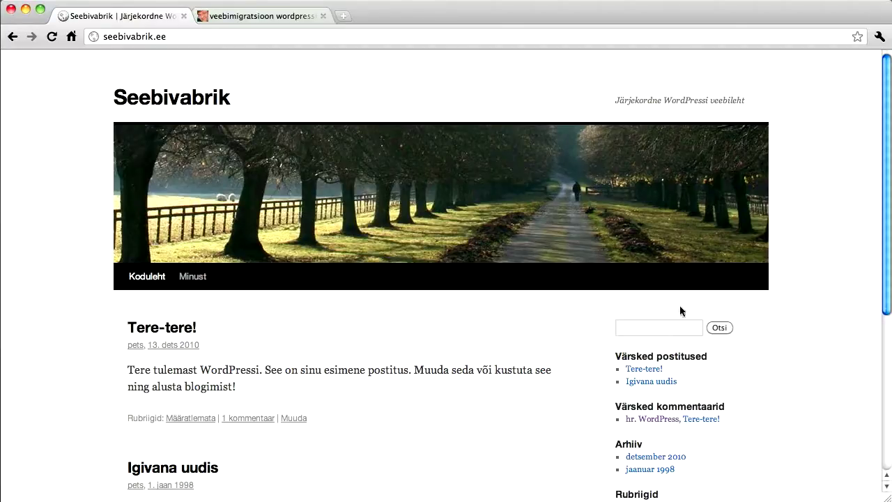
{"action": "left_click_drag", "start_coordinate": [883, 208], "coordinate": [888, 301]}
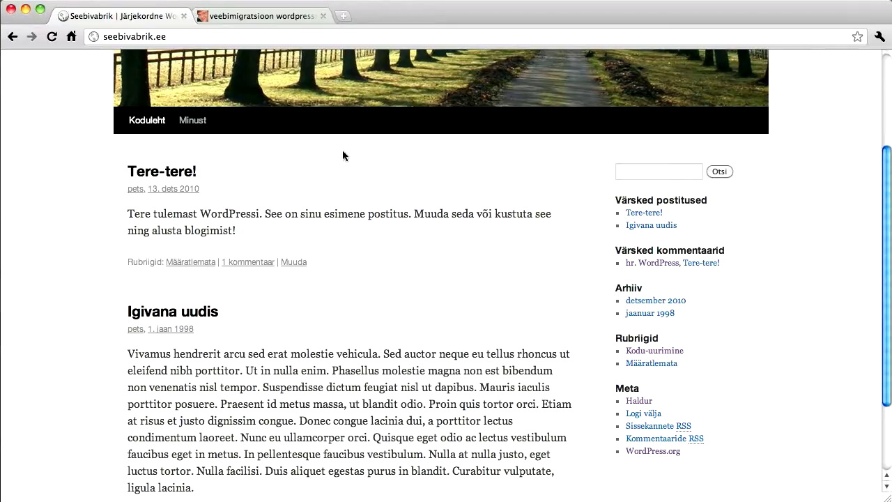
Step: Switch to the open tehnokratt.net article "veebimigratsioon wordpressi peale" and skim its text, comments and archive list
{"action": "left_click", "coordinate": [272, 17]}
{"action": "scroll", "coordinate": [644, 387], "scroll_direction": "down", "scroll_amount": 15}
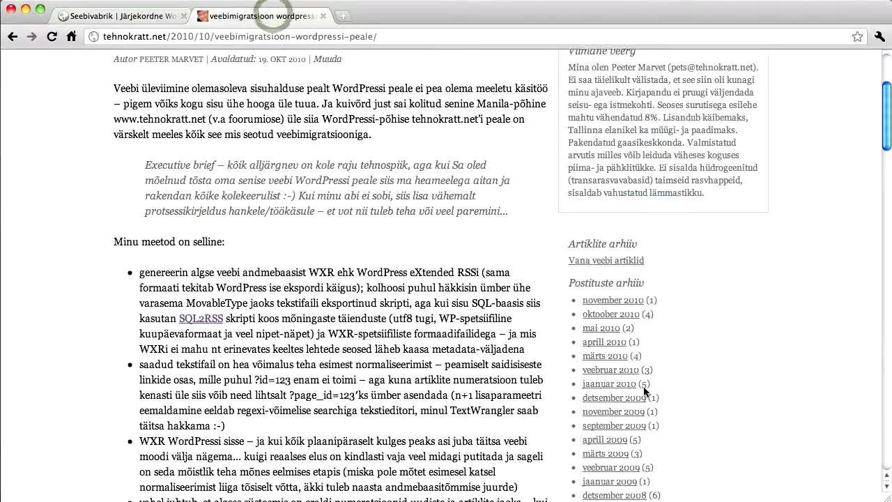
{"action": "scroll", "coordinate": [643, 391], "scroll_direction": "down", "scroll_amount": 5}
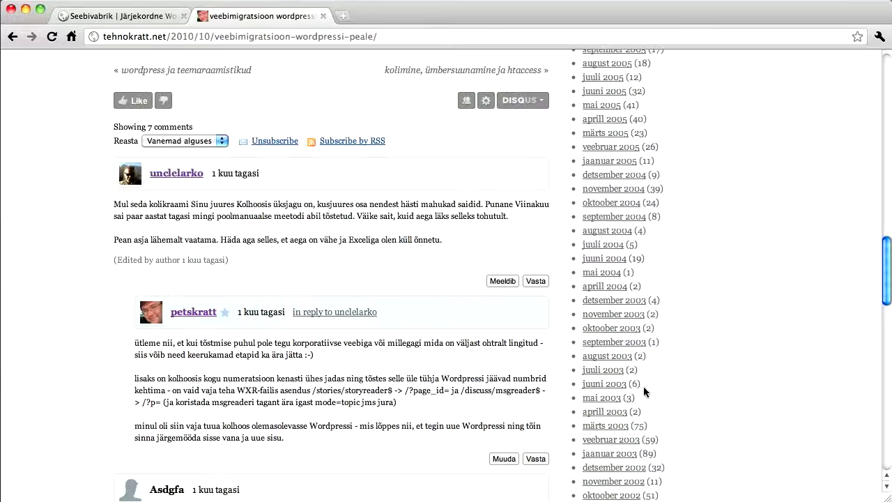
{"action": "scroll", "coordinate": [643, 392], "scroll_direction": "up", "scroll_amount": 3}
{"action": "scroll", "coordinate": [643, 386], "scroll_direction": "up", "scroll_amount": 18}
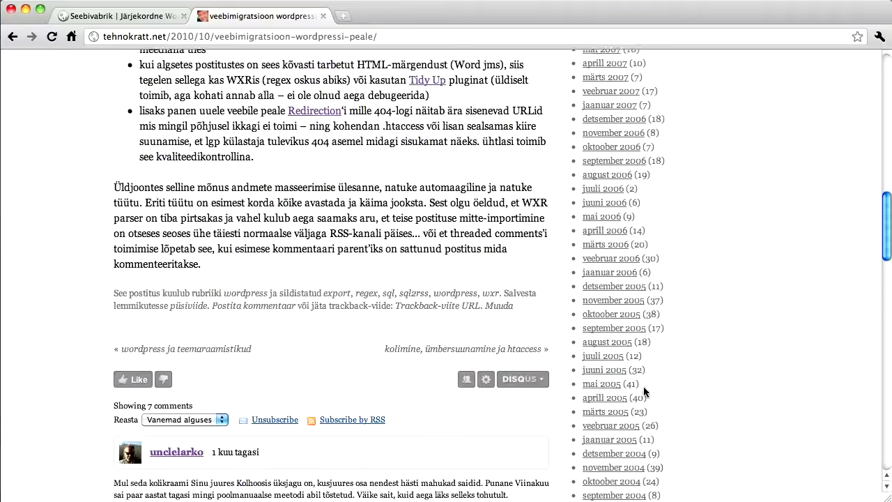
{"action": "scroll", "coordinate": [646, 385], "scroll_direction": "up", "scroll_amount": 2}
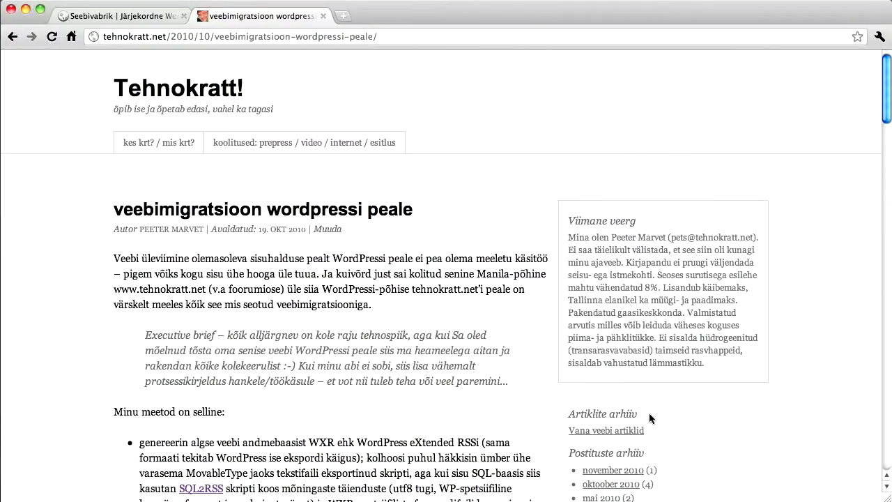
Step: Return to the Seebivabrik site and view the Kodu-uurimine category archive from the "Igivana uudis" post
{"action": "left_click", "coordinate": [142, 19]}
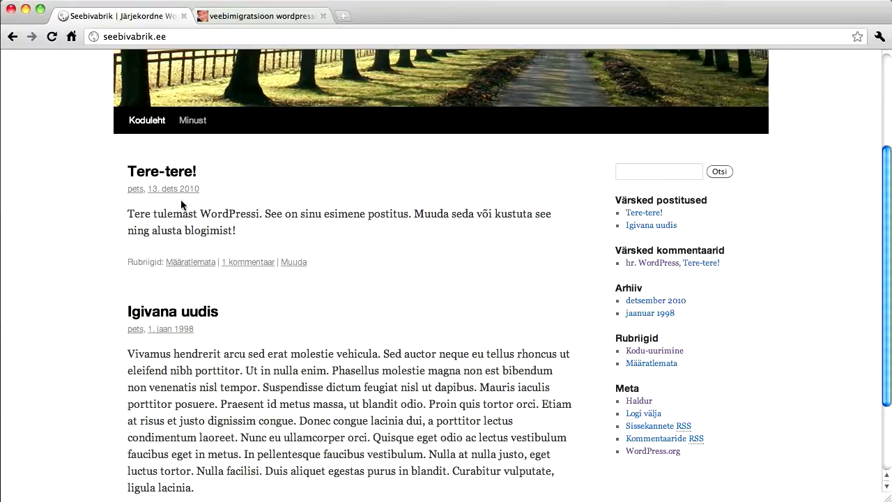
{"action": "scroll", "coordinate": [277, 353], "scroll_direction": "down", "scroll_amount": 3}
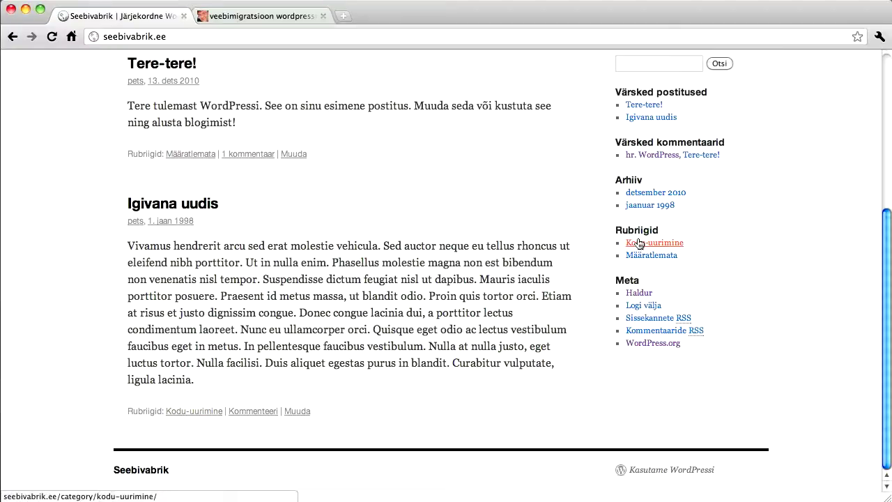
{"action": "left_click", "coordinate": [202, 412]}
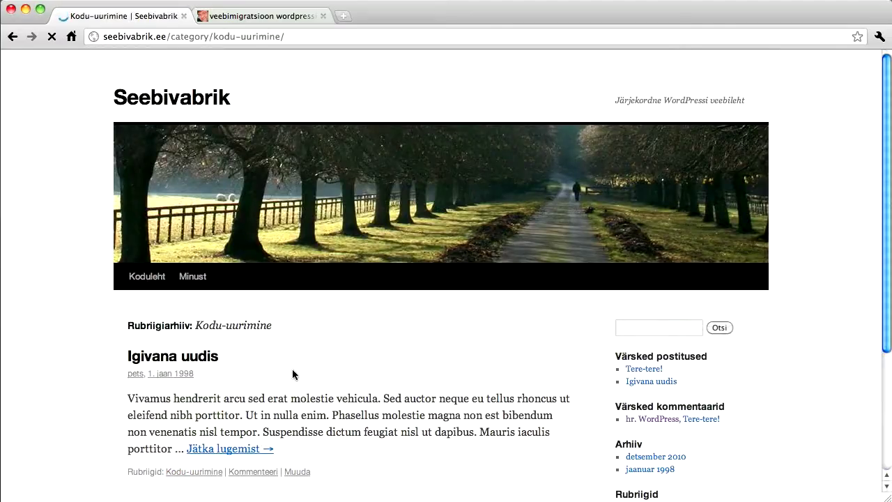
{"action": "scroll", "coordinate": [292, 368], "scroll_direction": "down", "scroll_amount": 3}
{"action": "scroll", "coordinate": [292, 372], "scroll_direction": "up", "scroll_amount": 1}
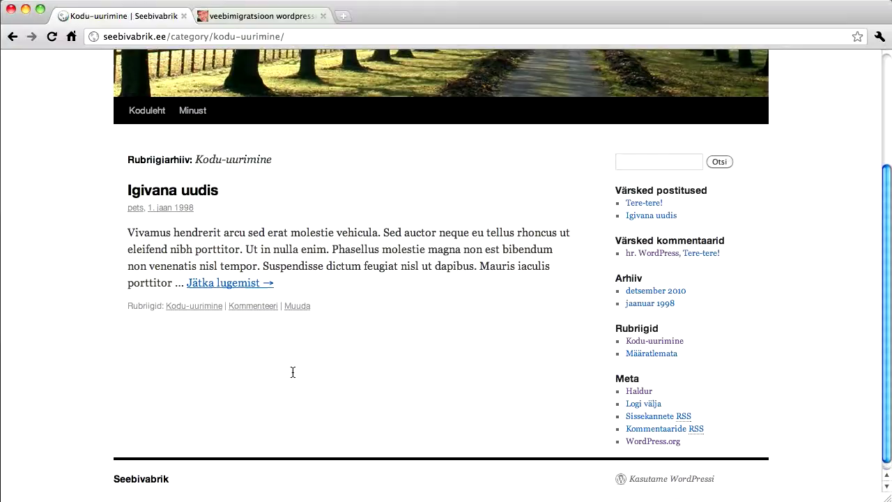
{"action": "scroll", "coordinate": [293, 372], "scroll_direction": "up", "scroll_amount": 5}
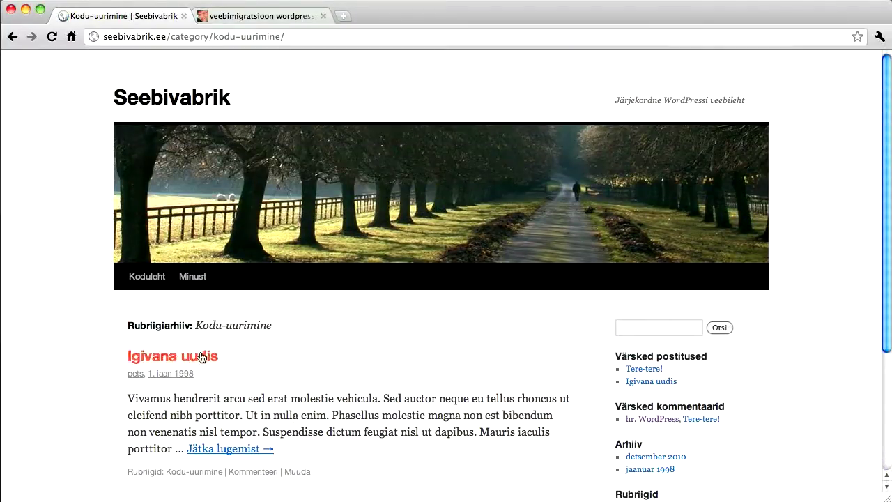
Step: Go back to the Seebivabrik home page and review its list of posts
{"action": "left_click", "coordinate": [168, 101]}
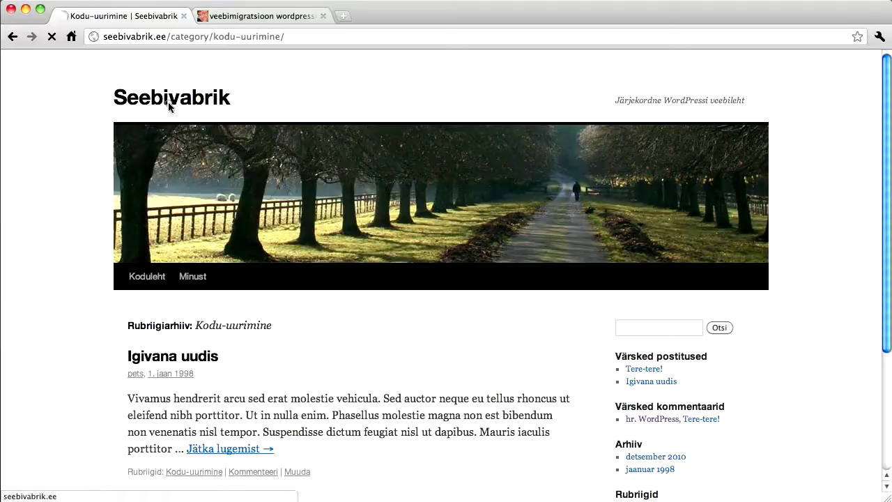
{"action": "scroll", "coordinate": [700, 374], "scroll_direction": "down", "scroll_amount": 5}
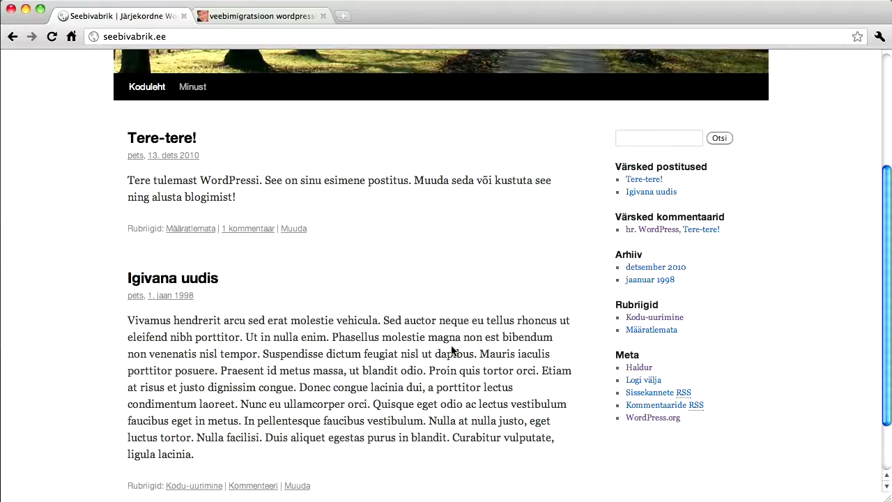
{"action": "scroll", "coordinate": [452, 349], "scroll_direction": "up", "scroll_amount": 5}
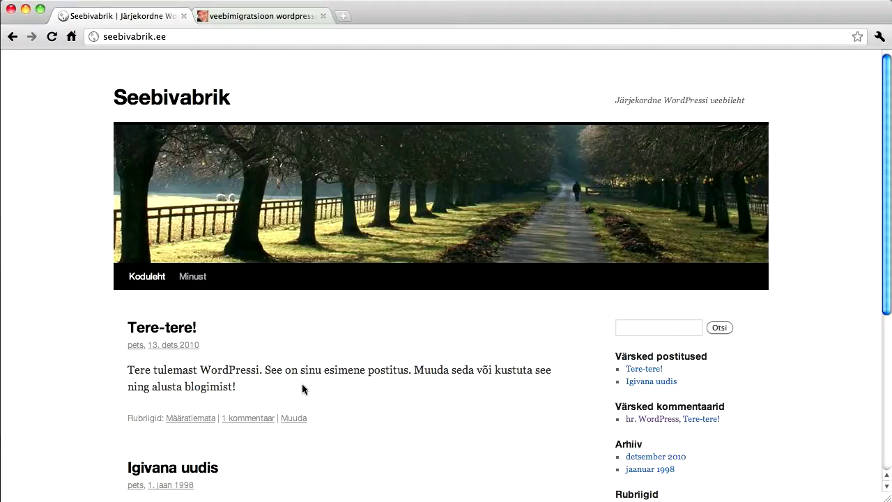
Step: Open the Minust page and view its subpages, including those nested under Hobid
{"action": "left_click", "coordinate": [191, 274]}
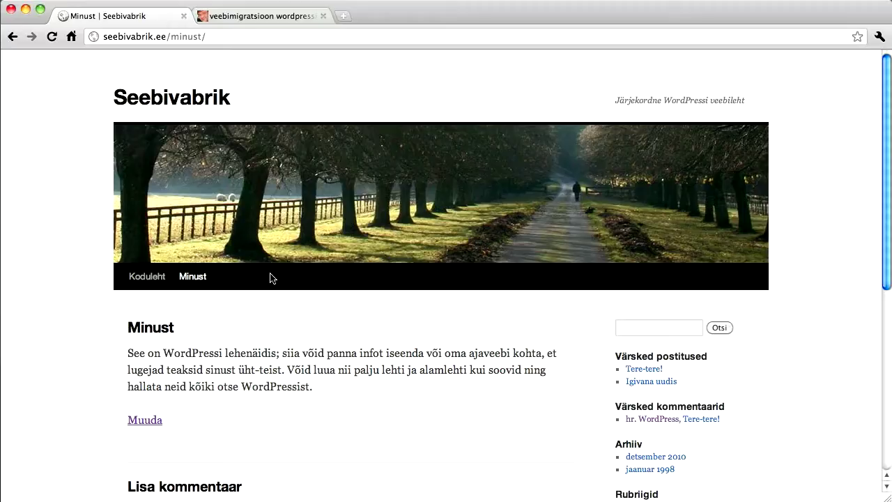
{"action": "mouse_move", "coordinate": [202, 281]}
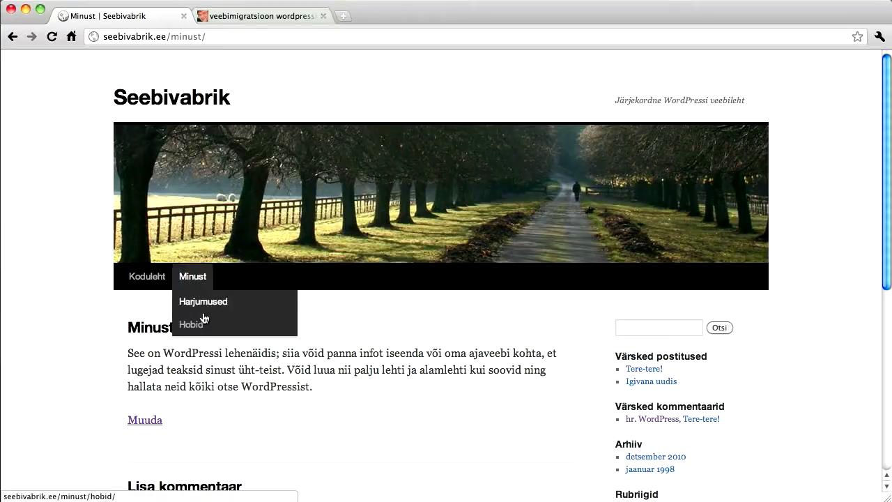
{"action": "mouse_move", "coordinate": [204, 322]}
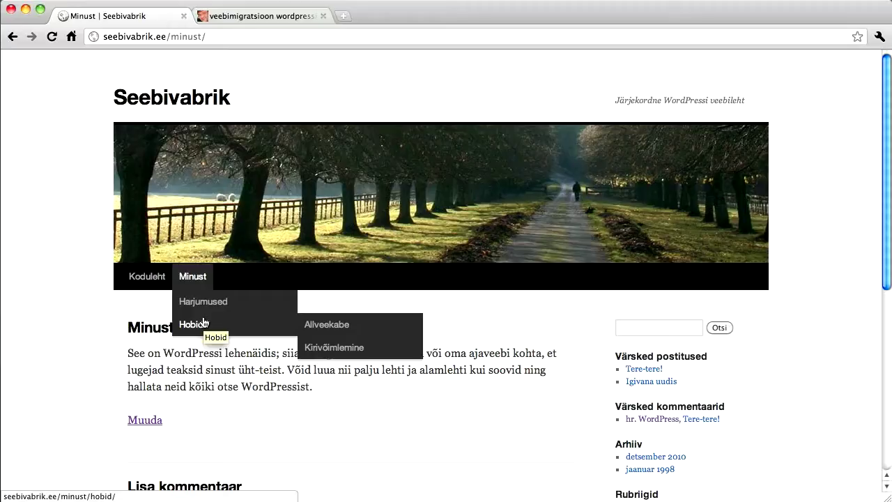
{"action": "left_click", "coordinate": [201, 361]}
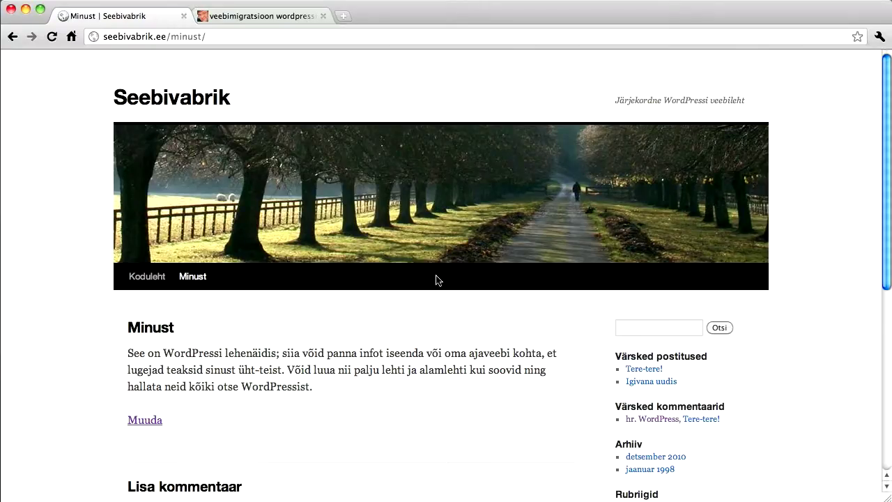
Step: Open the site's admin area at seebivabrik.ee/wp-admin and display the list of pages
{"action": "left_click", "coordinate": [192, 38]}
{"action": "left_click", "coordinate": [165, 38]}
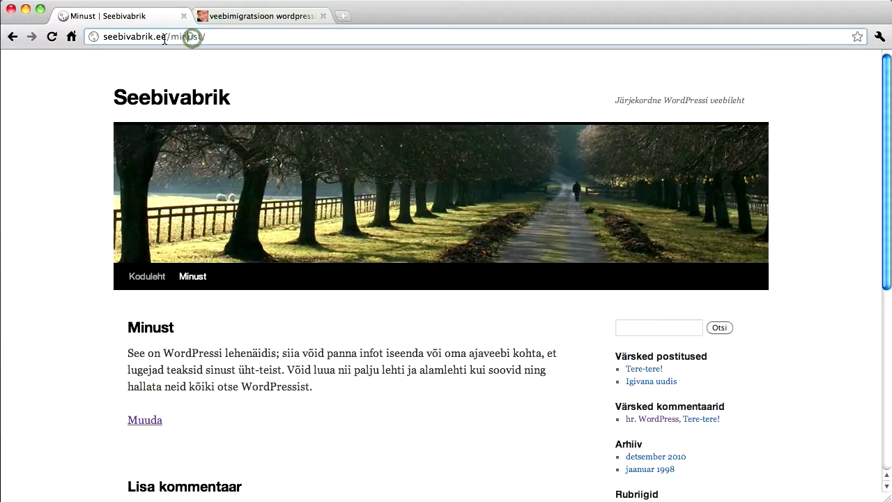
{"action": "left_click_drag", "start_coordinate": [169, 37], "coordinate": [315, 37]}
{"action": "type", "text": "wp-ad"}
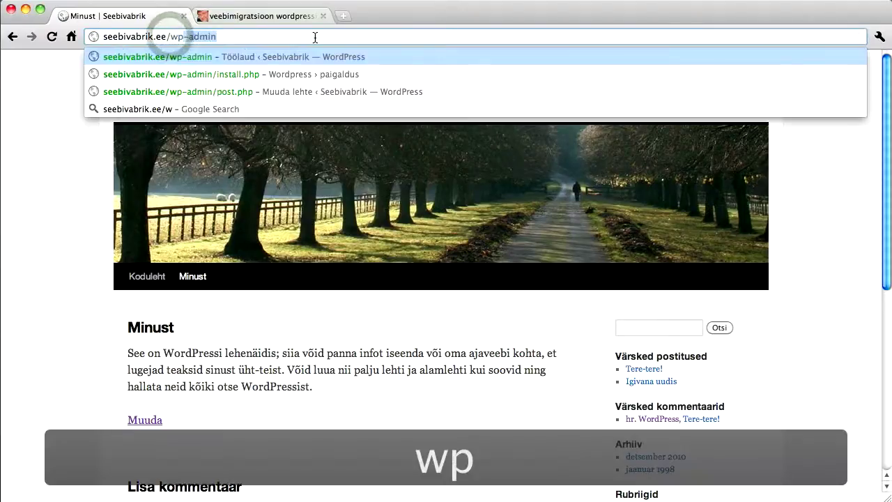
{"action": "key", "text": "Return"}
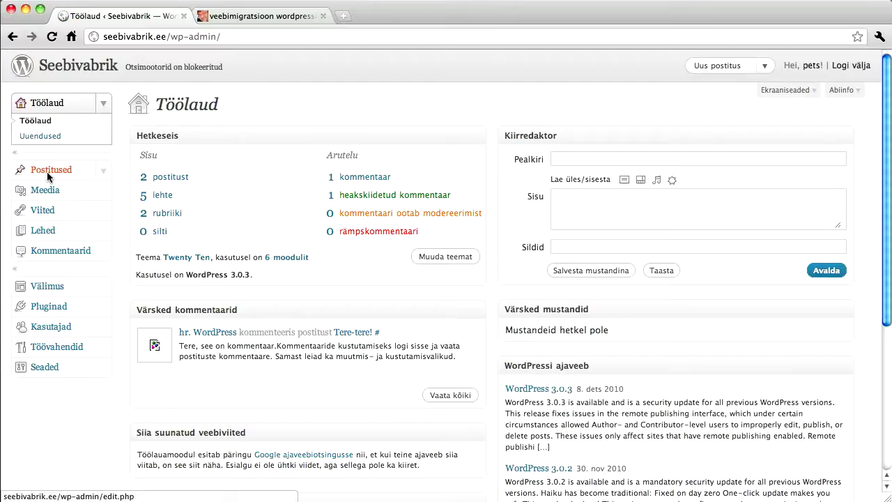
{"action": "left_click", "coordinate": [49, 235]}
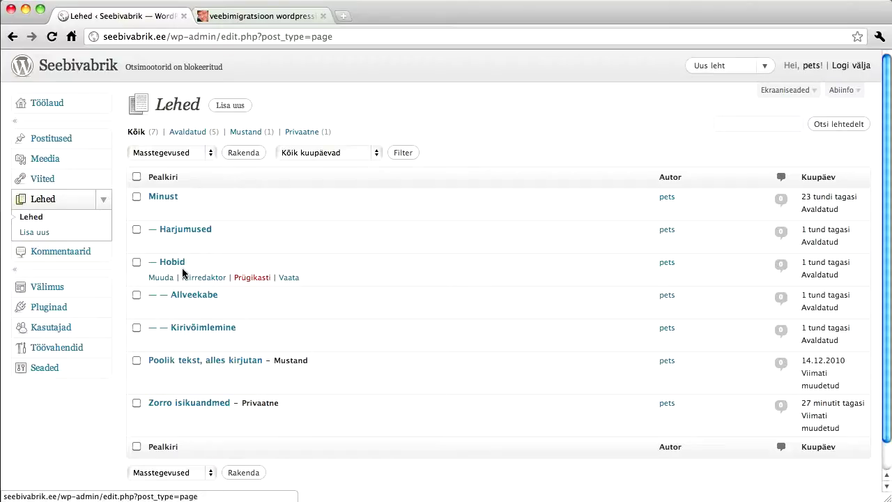
Step: Create a new post titled "Tali tuli!" with the body text "Postituse sisu"
{"action": "left_click", "coordinate": [64, 141]}
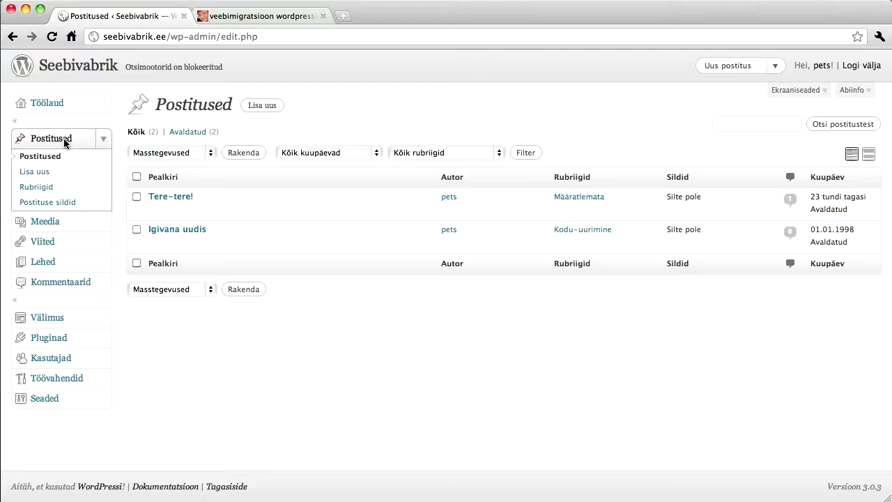
{"action": "left_click", "coordinate": [44, 174]}
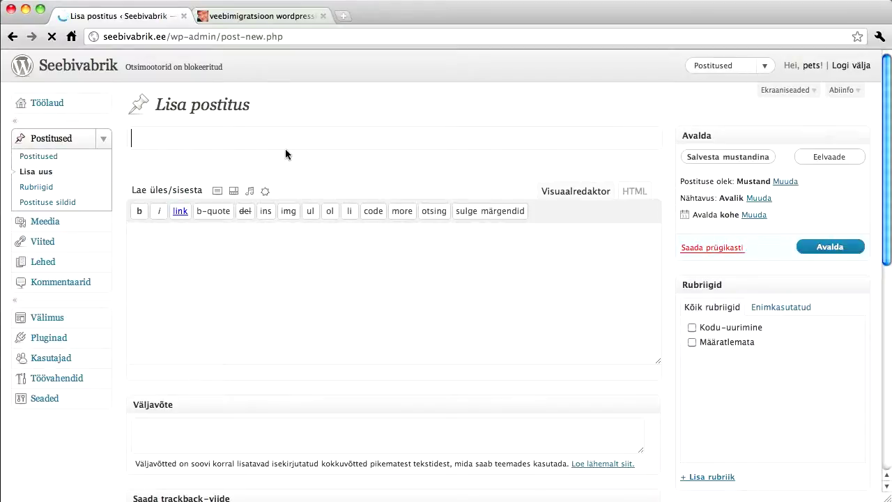
{"action": "type", "text": "T"}
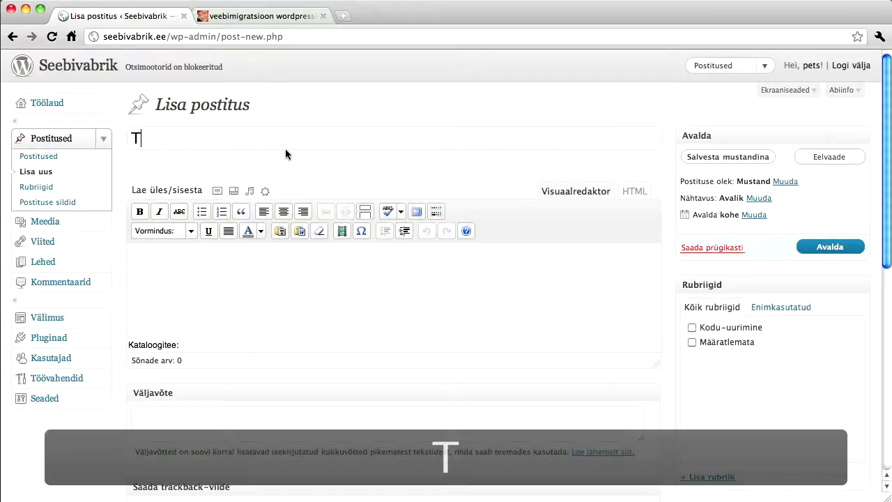
{"action": "type", "text": "ali tuli!"}
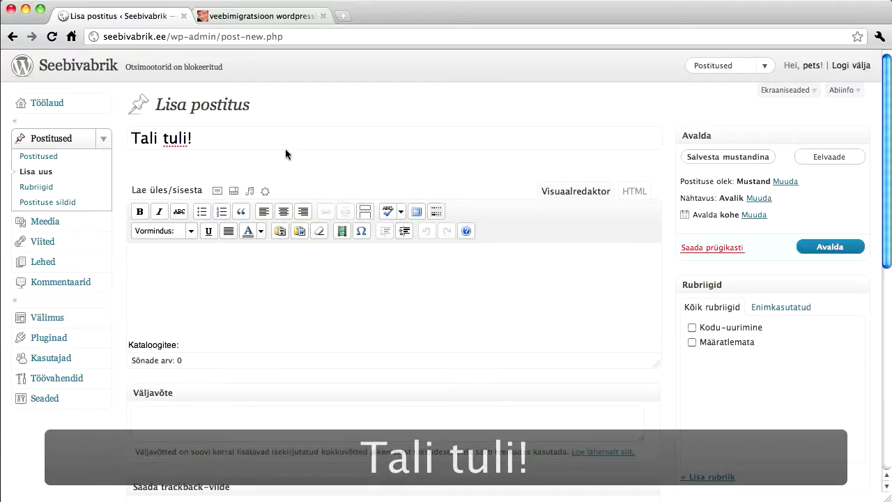
{"action": "key", "text": "Tab"}
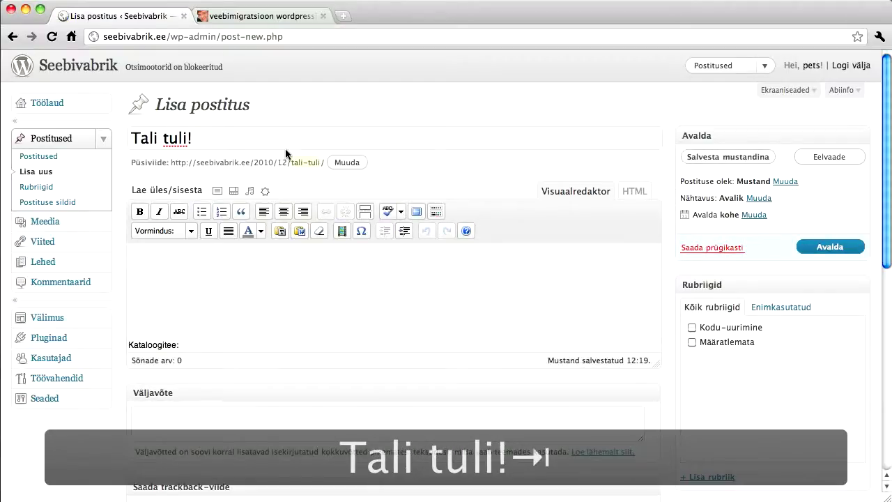
{"action": "type", "text": "Postituse sisu"}
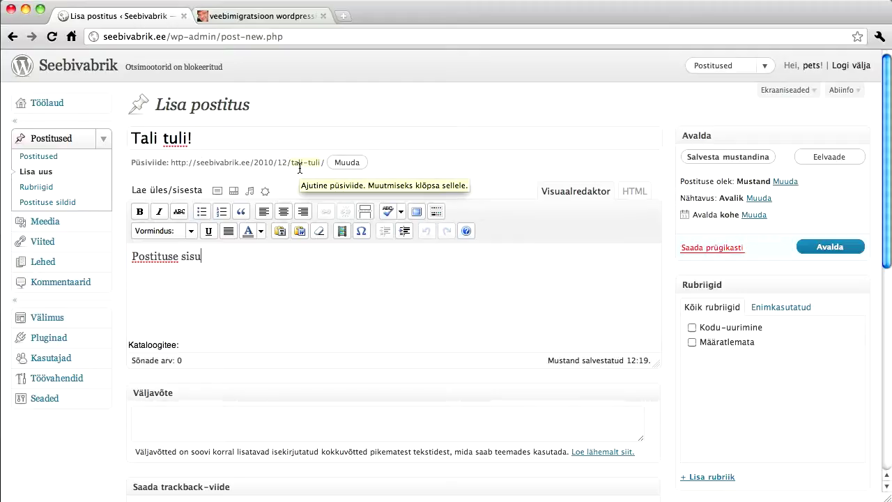
Step: Change the post's permalink slug to "talv-saabub"
{"action": "left_click", "coordinate": [347, 163]}
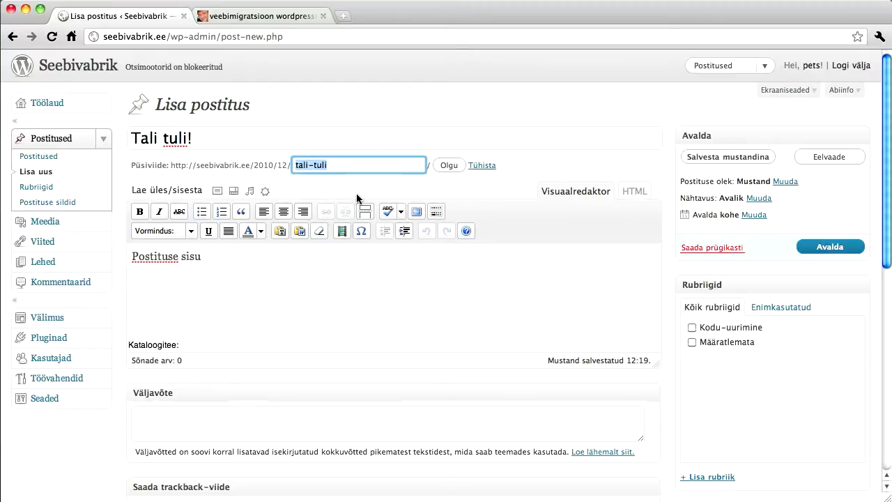
{"action": "type", "text": "talv-saabub"}
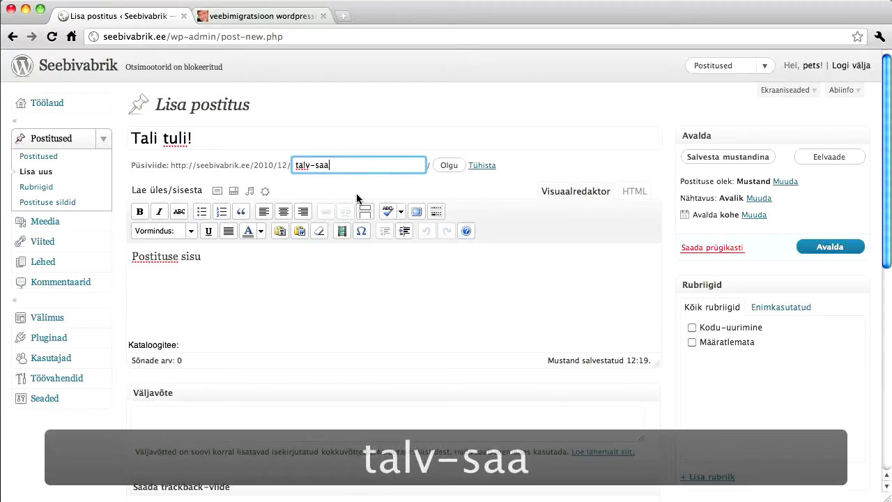
{"action": "left_click", "coordinate": [453, 165]}
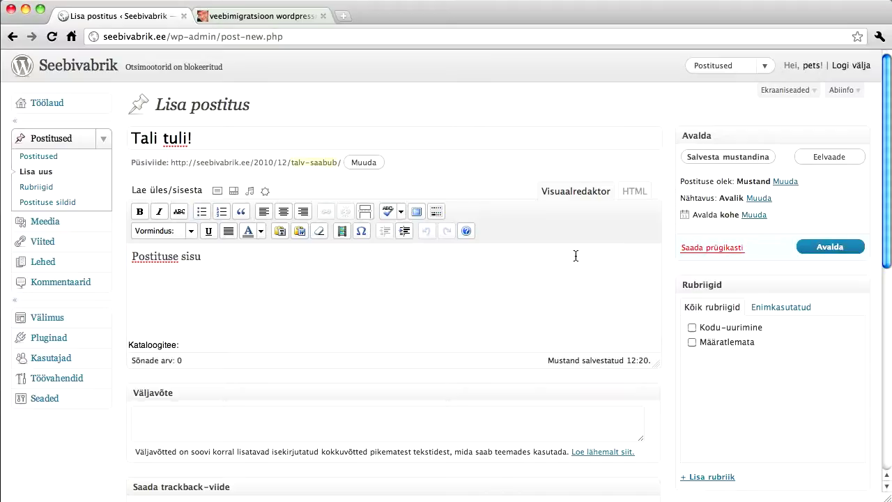
Step: Save the "Tali tuli!" post as a draft and look through its preview page
{"action": "left_click", "coordinate": [703, 159]}
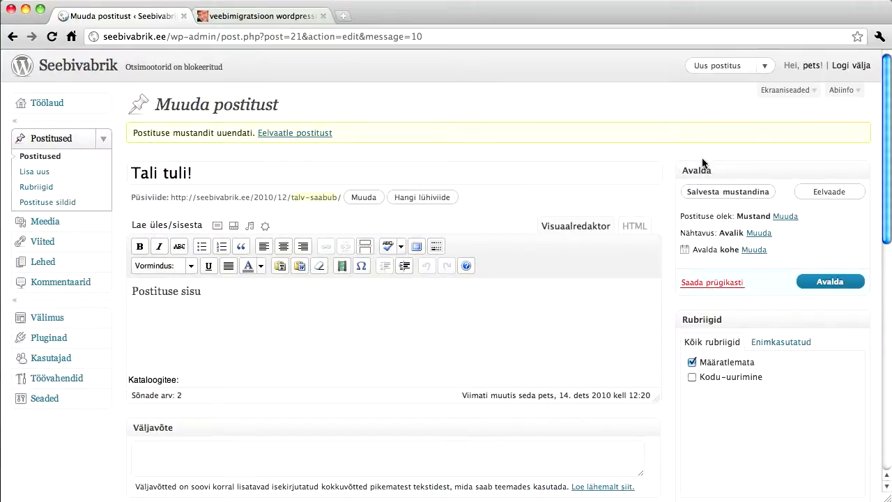
{"action": "left_click", "coordinate": [829, 192]}
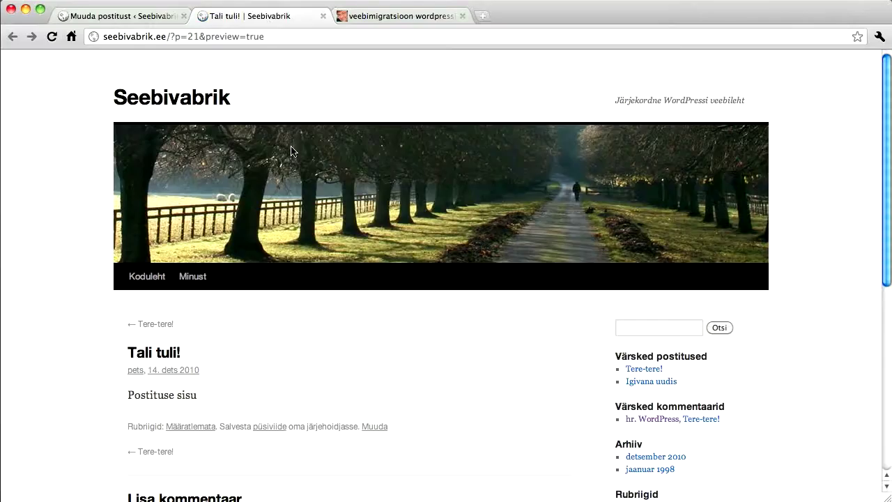
{"action": "scroll", "coordinate": [282, 359], "scroll_direction": "down", "scroll_amount": 2}
{"action": "scroll", "coordinate": [284, 360], "scroll_direction": "up", "scroll_amount": 2}
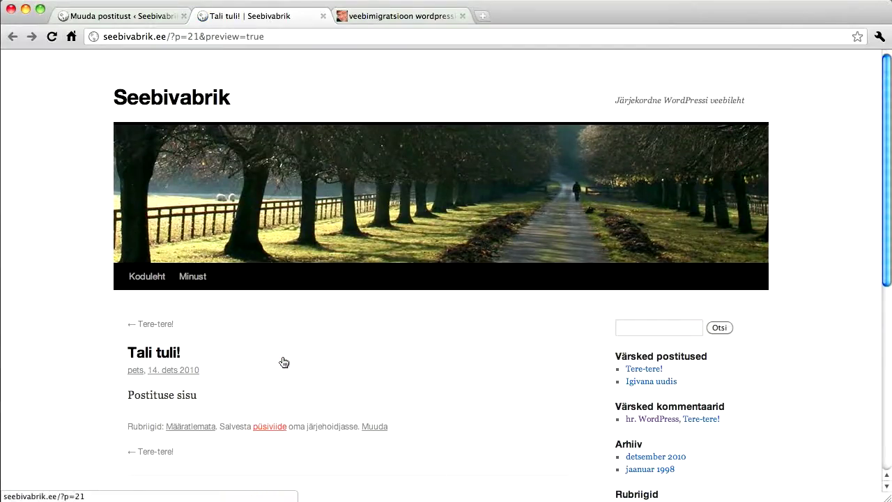
{"action": "scroll", "coordinate": [283, 362], "scroll_direction": "down", "scroll_amount": 3}
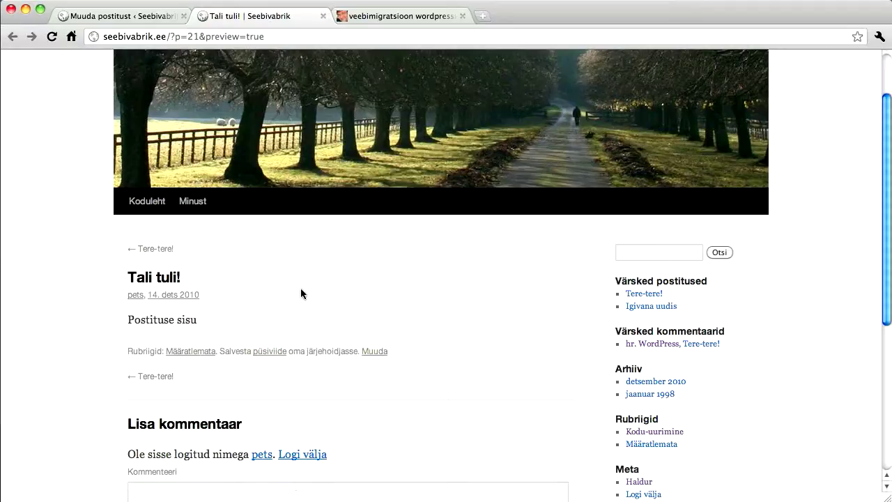
Step: Publish the "Tali tuli!" post and open the site's front page to check it
{"action": "left_click", "coordinate": [131, 15]}
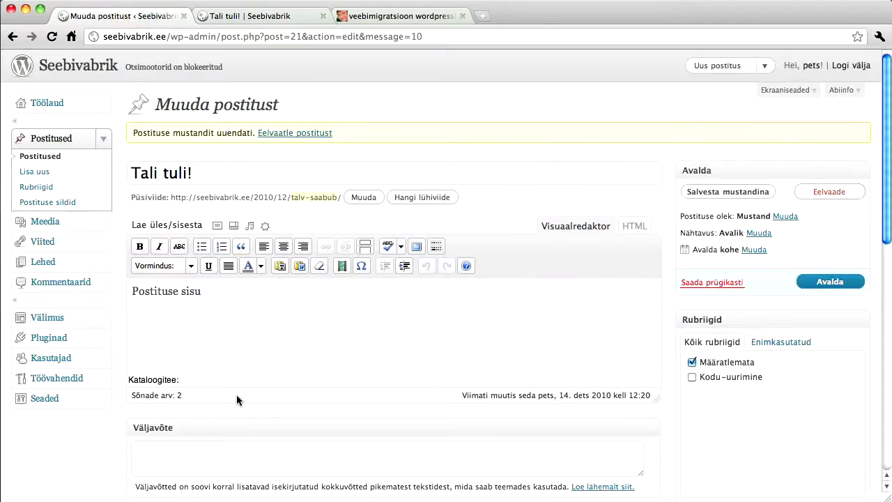
{"action": "left_click", "coordinate": [814, 282]}
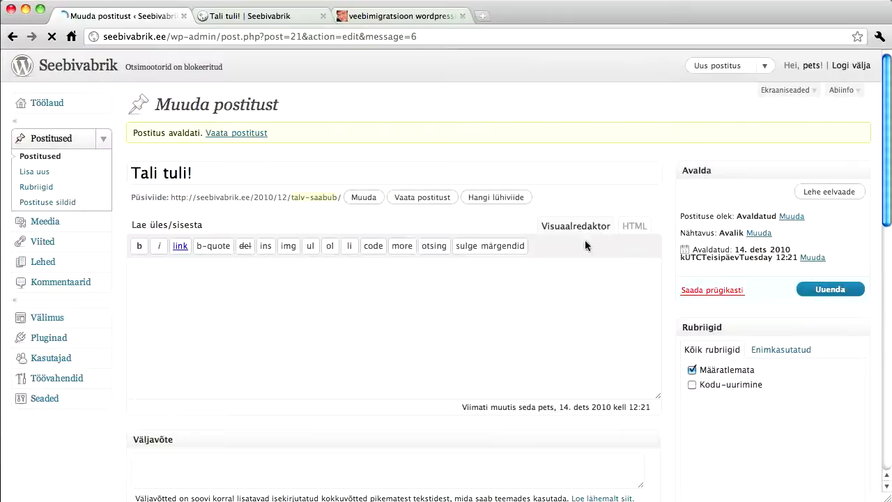
{"action": "left_click", "coordinate": [265, 17]}
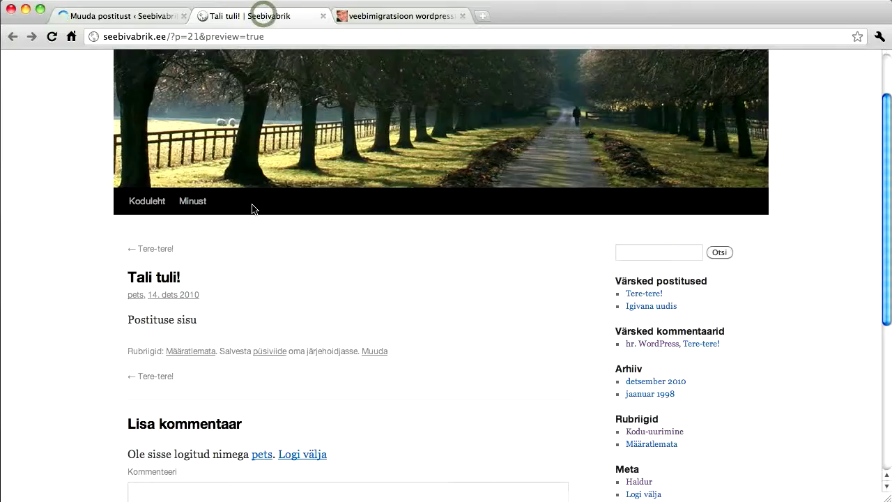
{"action": "scroll", "coordinate": [253, 202], "scroll_direction": "up", "scroll_amount": 2}
{"action": "left_click", "coordinate": [208, 101]}
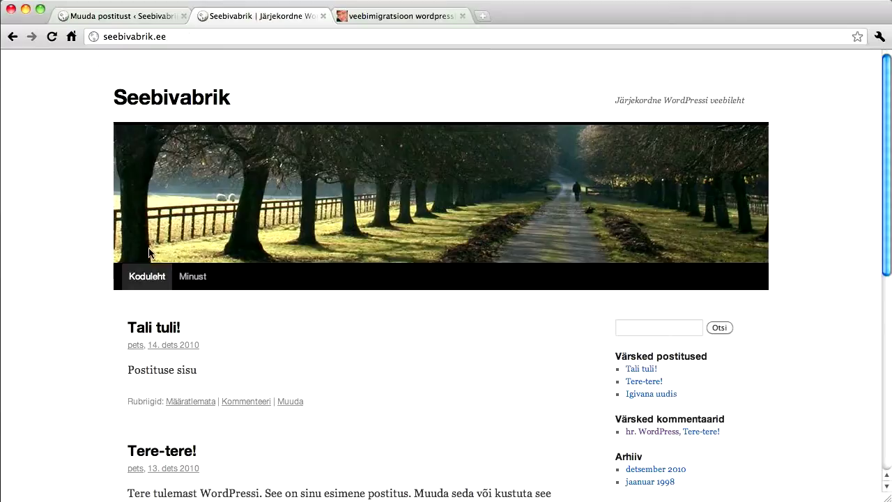
Step: Change the published post's status to Mustand, update the post, and reload the site's front page
{"action": "left_click", "coordinate": [130, 19]}
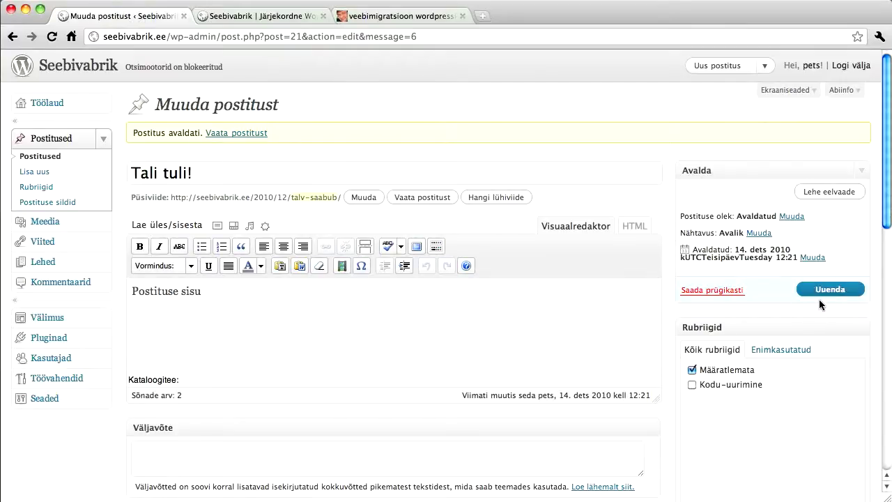
{"action": "left_click", "coordinate": [797, 219]}
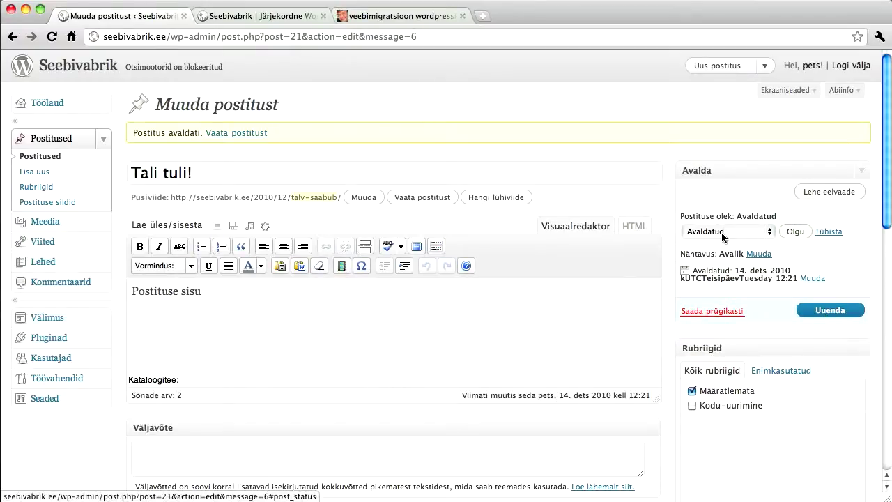
{"action": "left_click", "coordinate": [722, 233]}
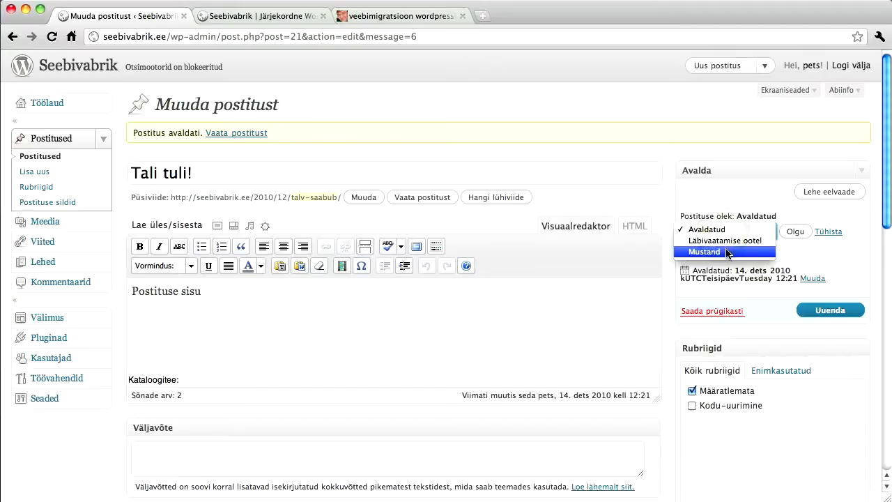
{"action": "left_click", "coordinate": [725, 251]}
{"action": "left_click", "coordinate": [795, 232]}
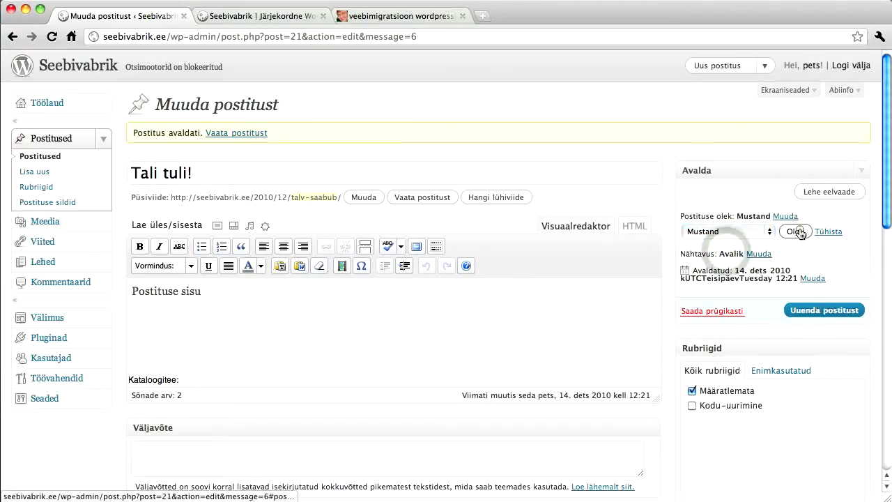
{"action": "left_click", "coordinate": [835, 291]}
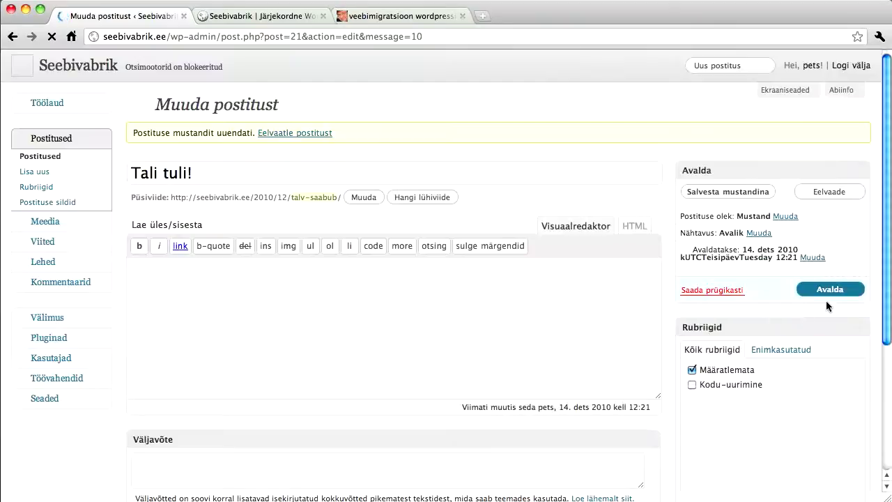
{"action": "left_click", "coordinate": [234, 19]}
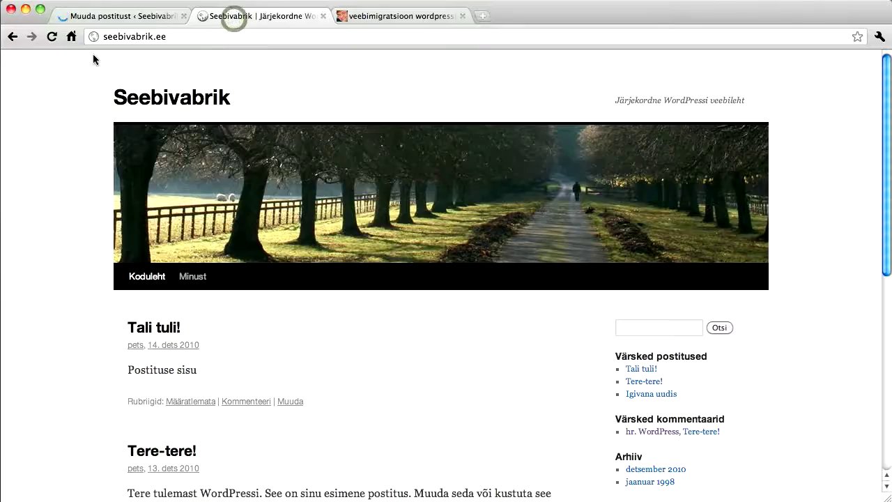
{"action": "left_click", "coordinate": [51, 36]}
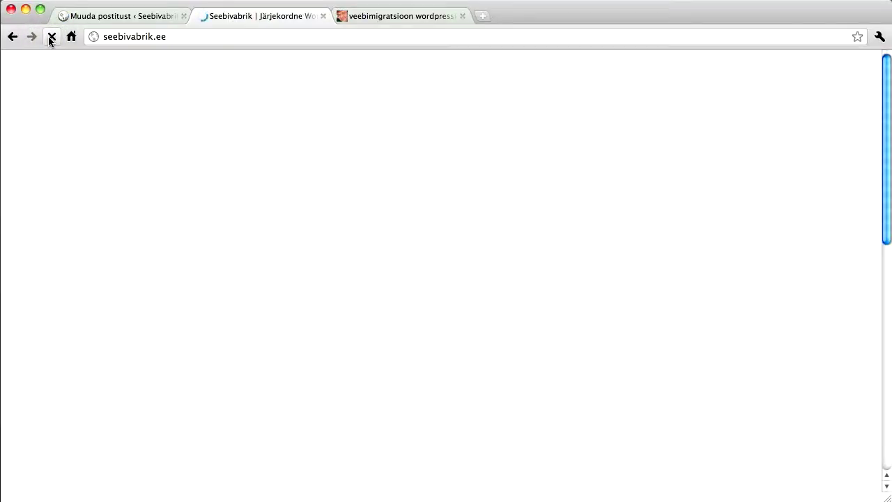
Step: Try the status Läbivaatamise ootel on the draft post, and publish the post again
{"action": "left_click", "coordinate": [101, 21]}
{"action": "left_click", "coordinate": [782, 217]}
{"action": "left_click", "coordinate": [723, 231]}
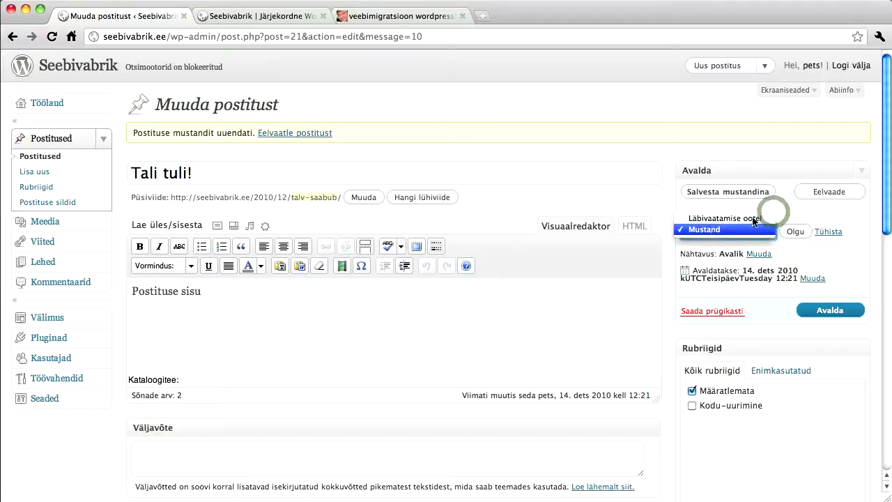
{"action": "left_click", "coordinate": [718, 218]}
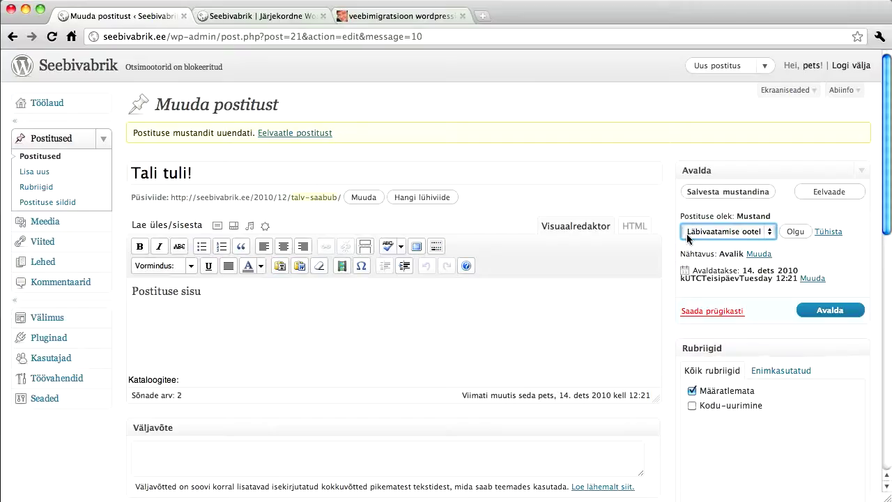
{"action": "left_click", "coordinate": [690, 234]}
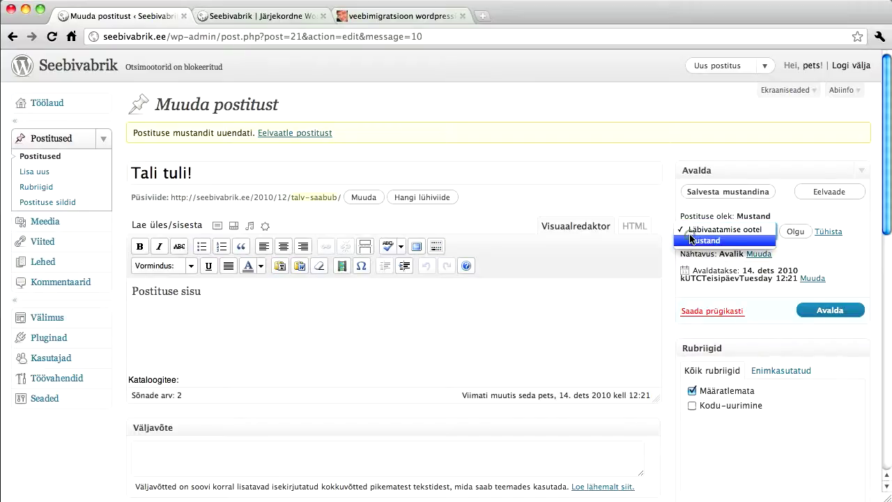
{"action": "left_click", "coordinate": [822, 217]}
{"action": "left_click", "coordinate": [833, 311]}
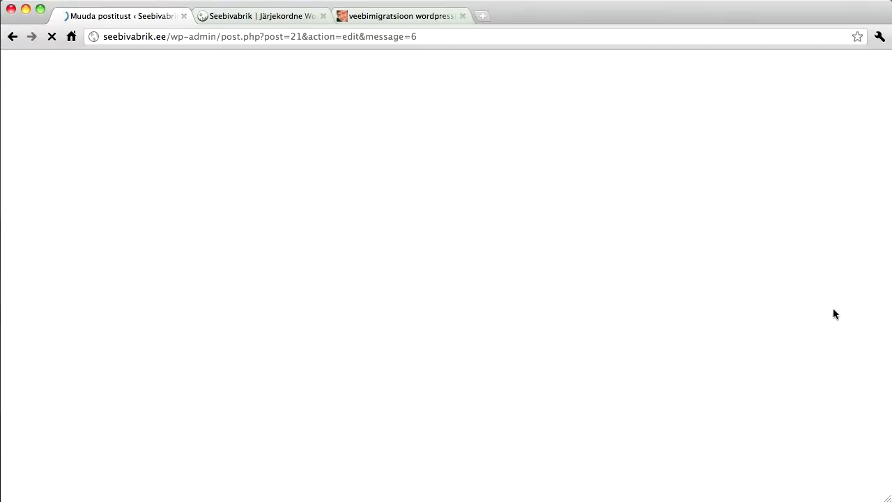
Step: Show the post's visibility and publication date settings, accept the Avalik visibility, and update the post
{"action": "left_click", "coordinate": [759, 233]}
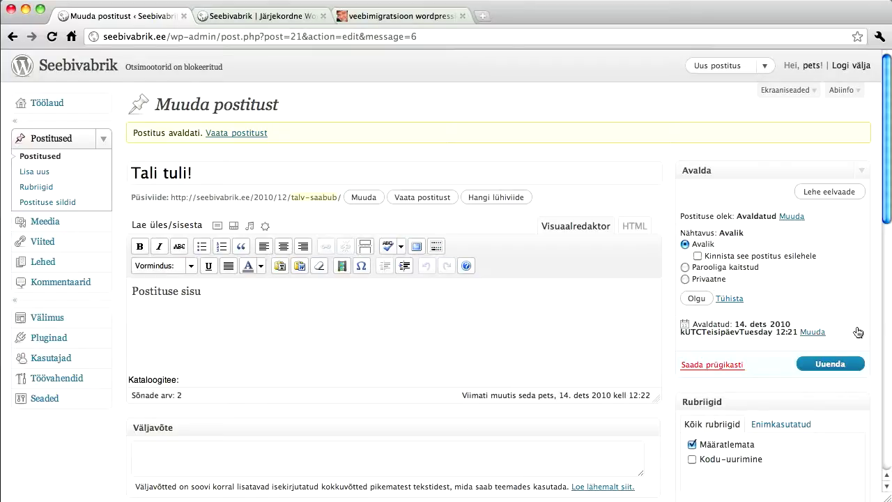
{"action": "scroll", "coordinate": [830, 284], "scroll_direction": "down", "scroll_amount": 3}
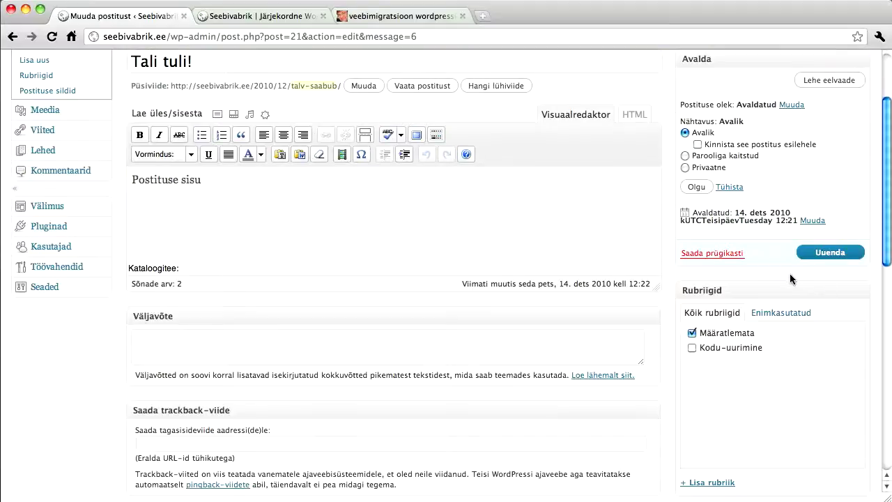
{"action": "left_click", "coordinate": [811, 223]}
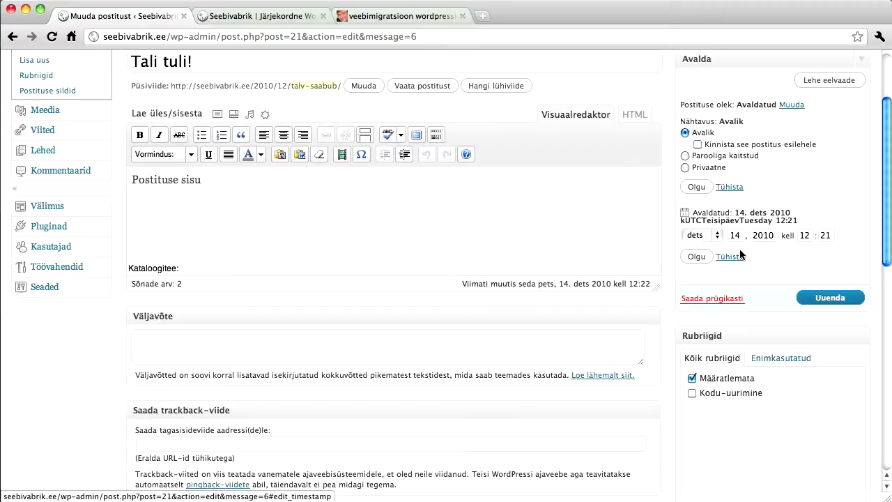
{"action": "left_click", "coordinate": [697, 187]}
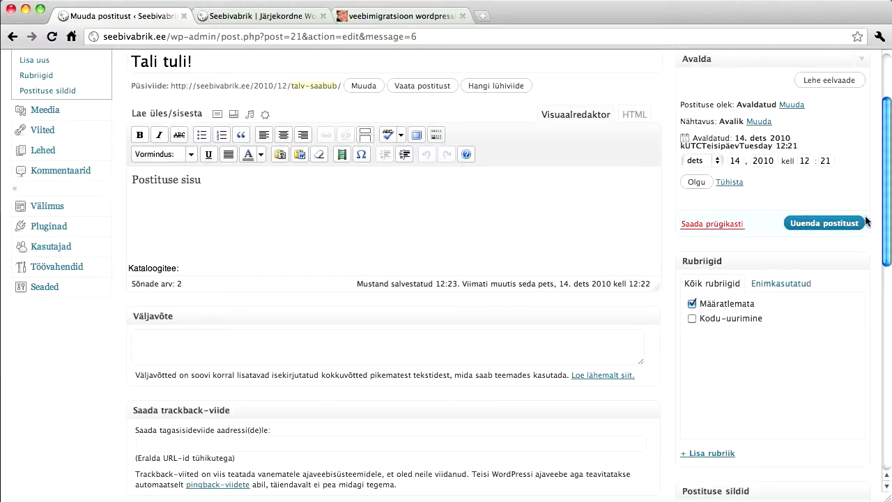
{"action": "left_click", "coordinate": [821, 223]}
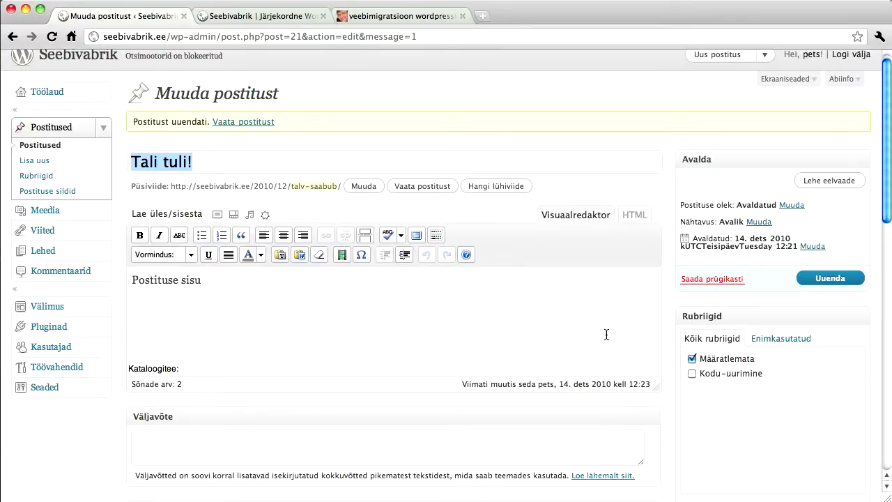
Step: Assign the post to the category Kodu-uurimine instead of Määratlemata
{"action": "left_click_drag", "start_coordinate": [885, 187], "coordinate": [887, 244]}
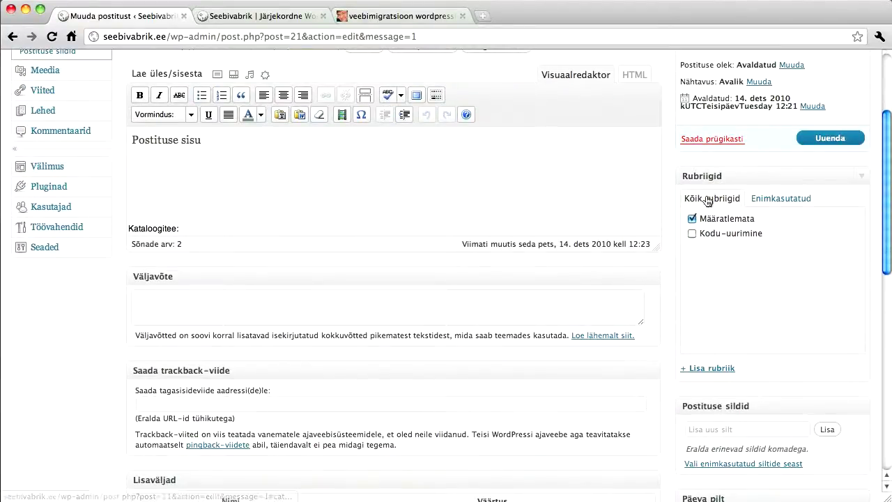
{"action": "left_click", "coordinate": [691, 233]}
{"action": "left_click", "coordinate": [692, 218]}
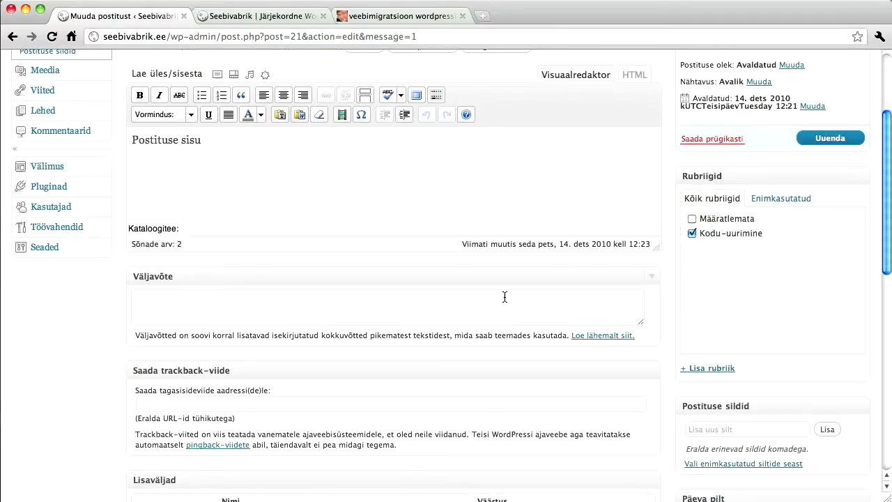
Step: Add a new category "kodufolk" with Kodu-uurimine as its parent category
{"action": "left_click", "coordinate": [728, 368]}
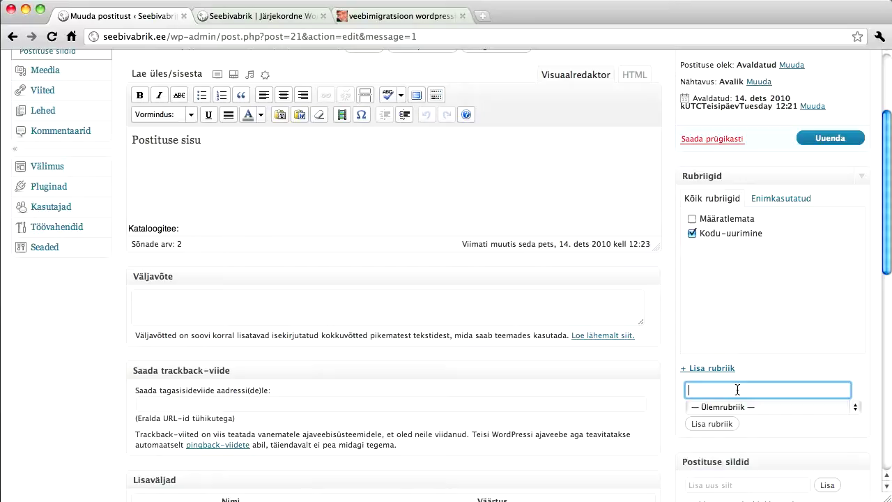
{"action": "left_click", "coordinate": [756, 391]}
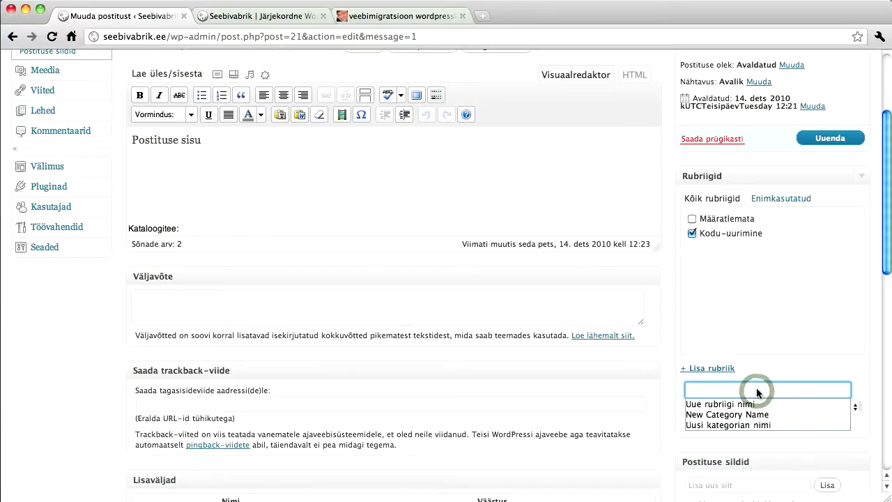
{"action": "left_click", "coordinate": [757, 391]}
{"action": "type", "text": "kodufolk"}
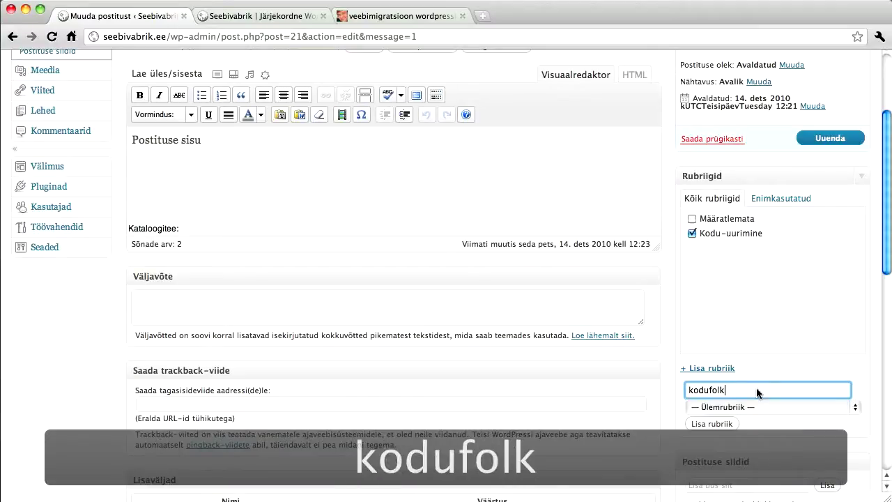
{"action": "left_click", "coordinate": [813, 405]}
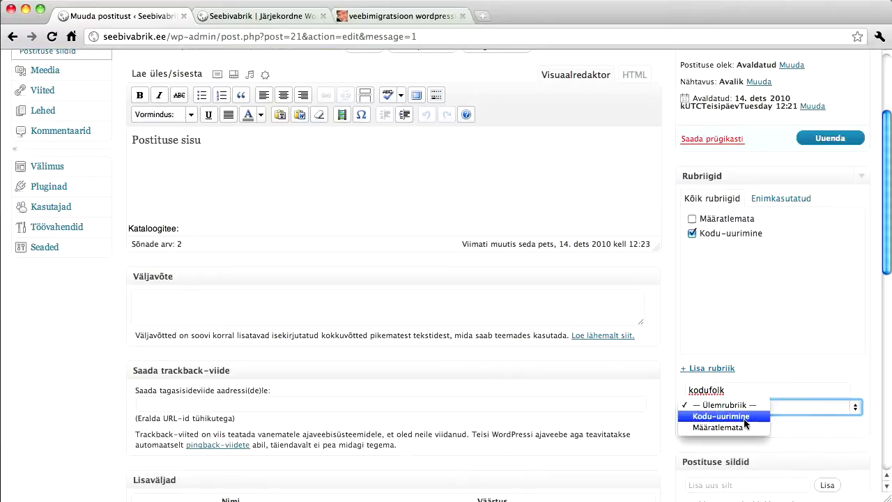
{"action": "left_click", "coordinate": [744, 418]}
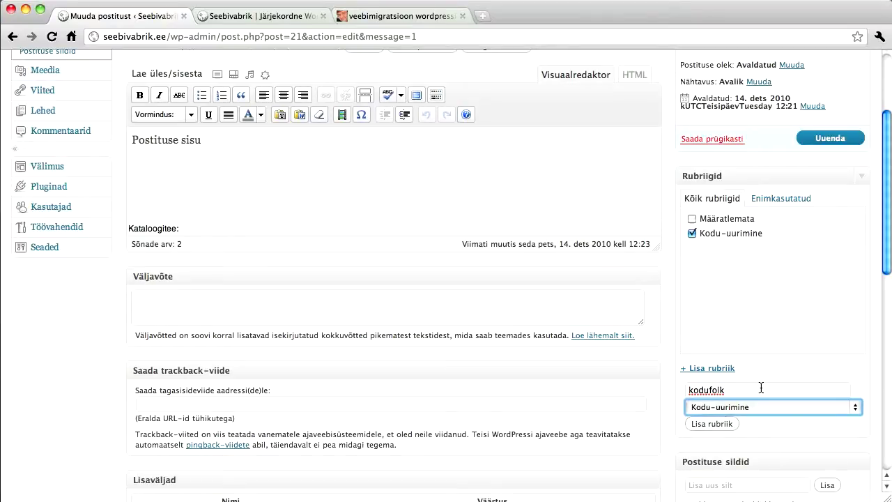
{"action": "left_click", "coordinate": [726, 424]}
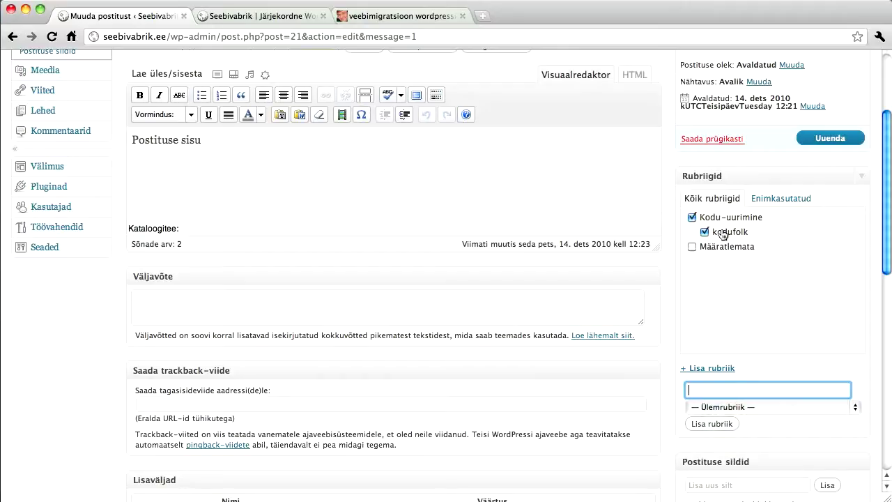
Step: Update the post with its new categories and reload the site's front page
{"action": "left_click", "coordinate": [843, 136]}
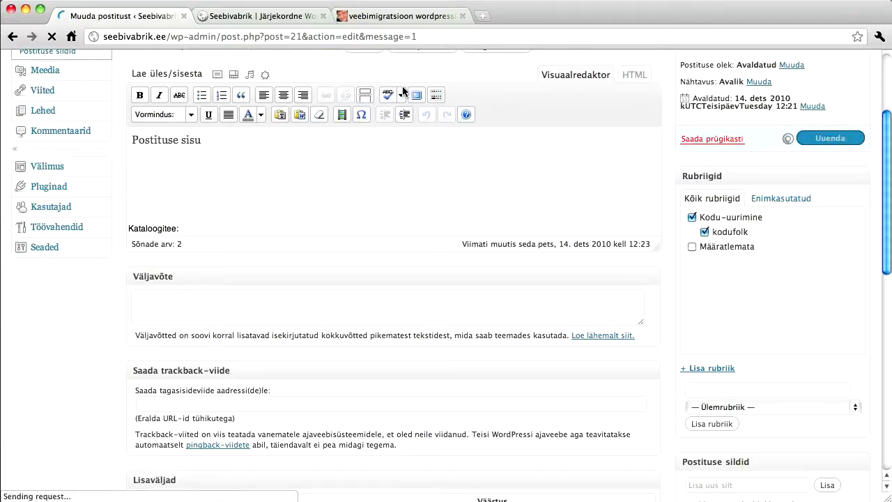
{"action": "left_click", "coordinate": [272, 17]}
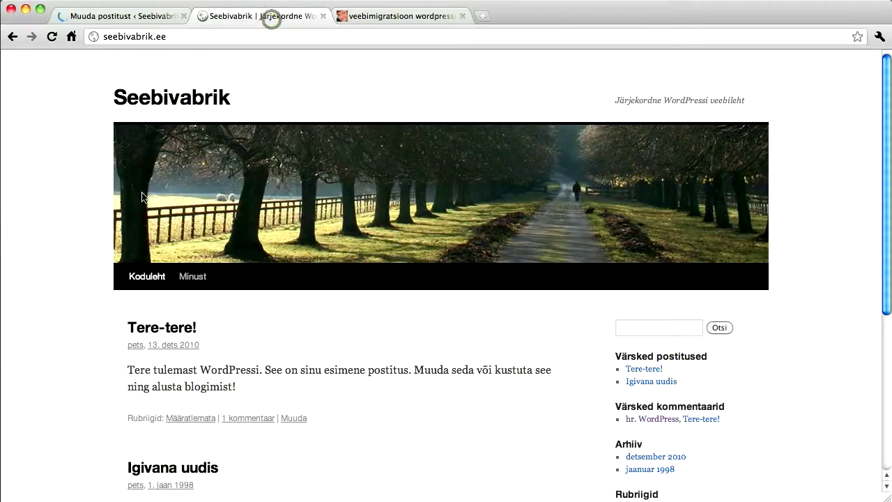
{"action": "left_click", "coordinate": [161, 103]}
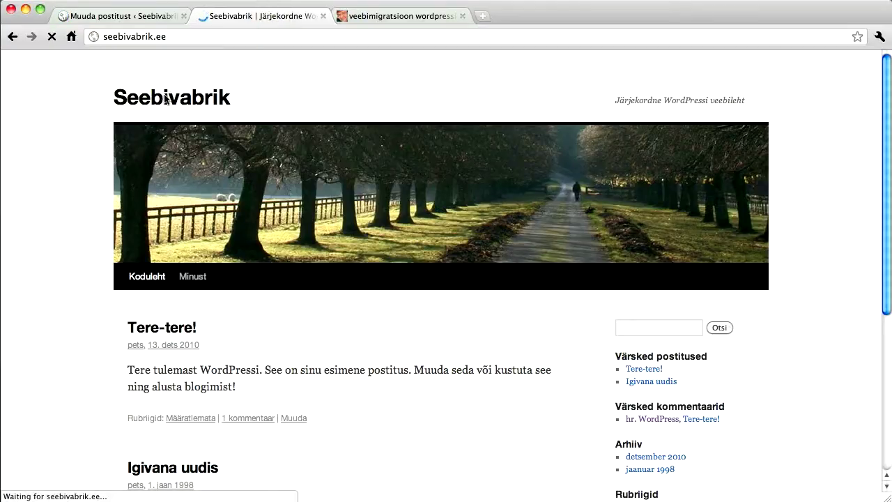
Step: Check the Tali tuli! post's categories on the front page and view the Kodu-uurimine category archive
{"action": "scroll", "coordinate": [189, 384], "scroll_direction": "down", "scroll_amount": 5}
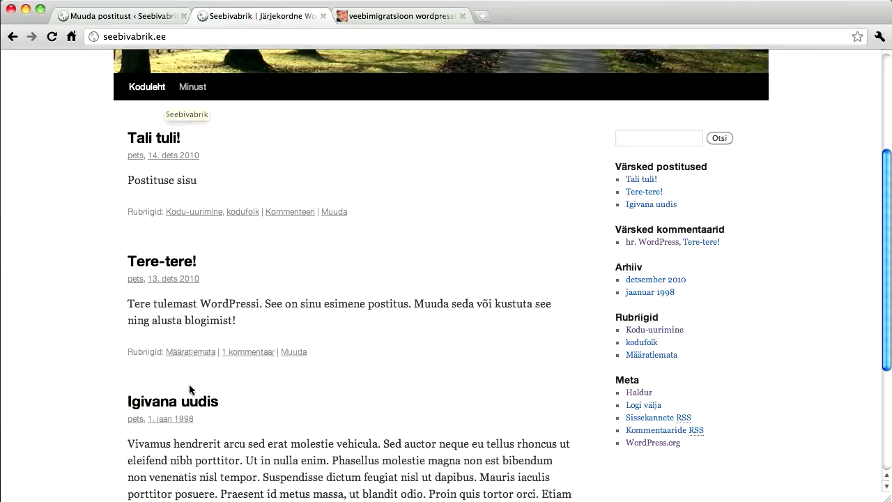
{"action": "left_click", "coordinate": [205, 213]}
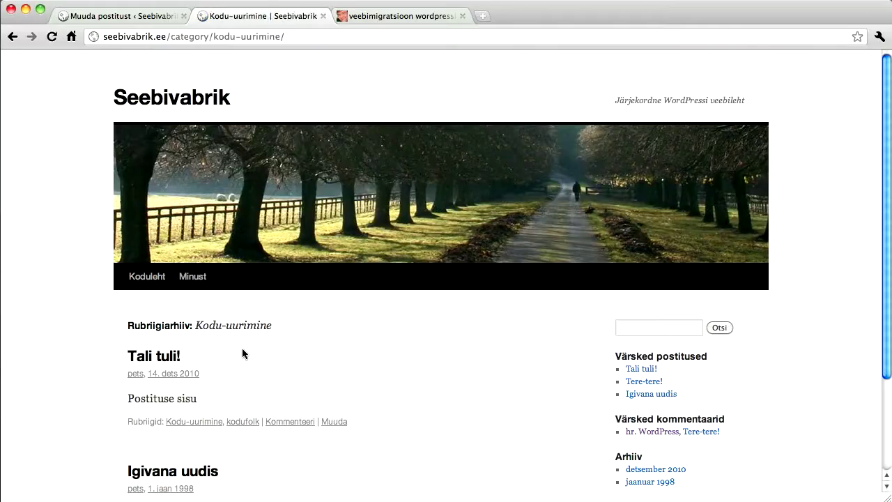
{"action": "scroll", "coordinate": [359, 334], "scroll_direction": "down", "scroll_amount": 4}
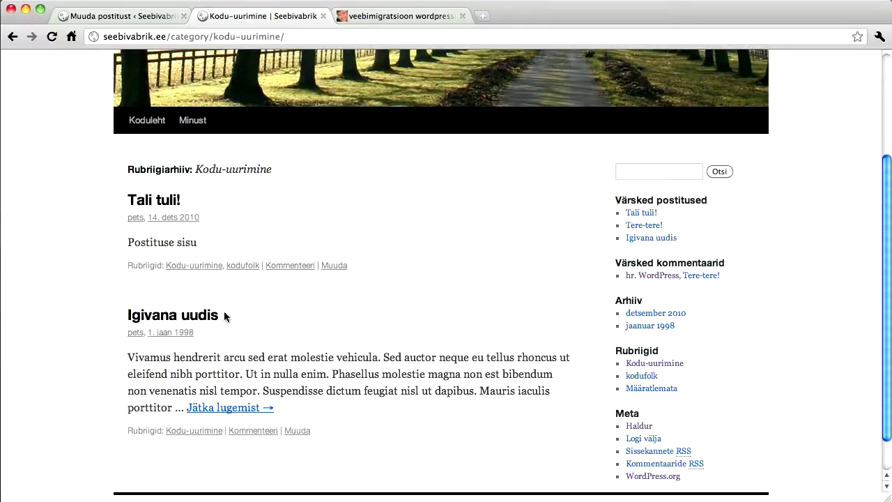
{"action": "scroll", "coordinate": [350, 334], "scroll_direction": "up", "scroll_amount": 4}
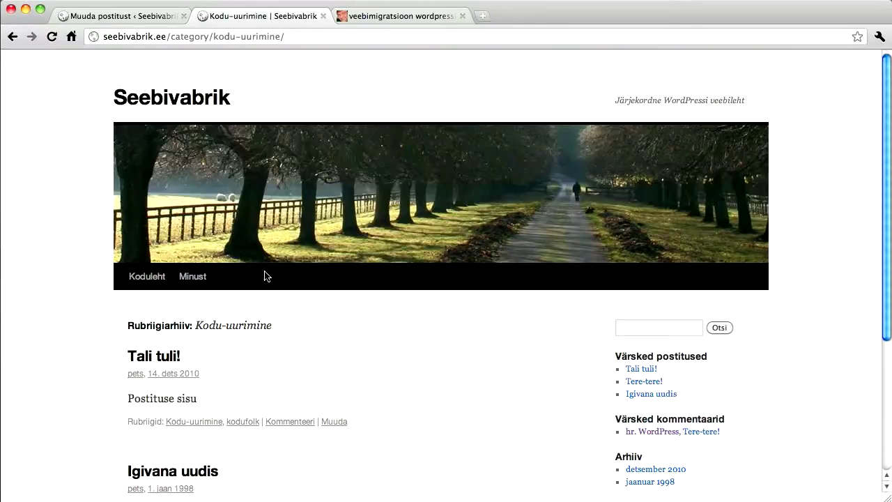
Step: Return to the site administration and view the list of existing pages
{"action": "left_click", "coordinate": [124, 15]}
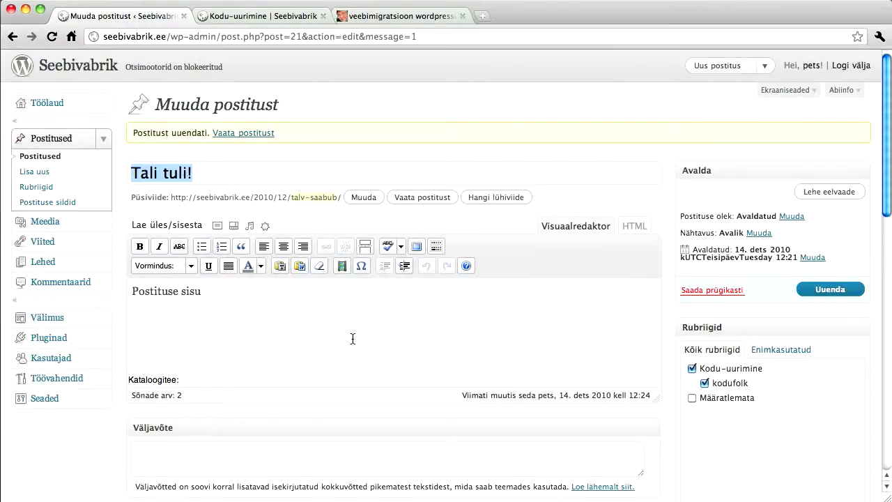
{"action": "left_click", "coordinate": [36, 266]}
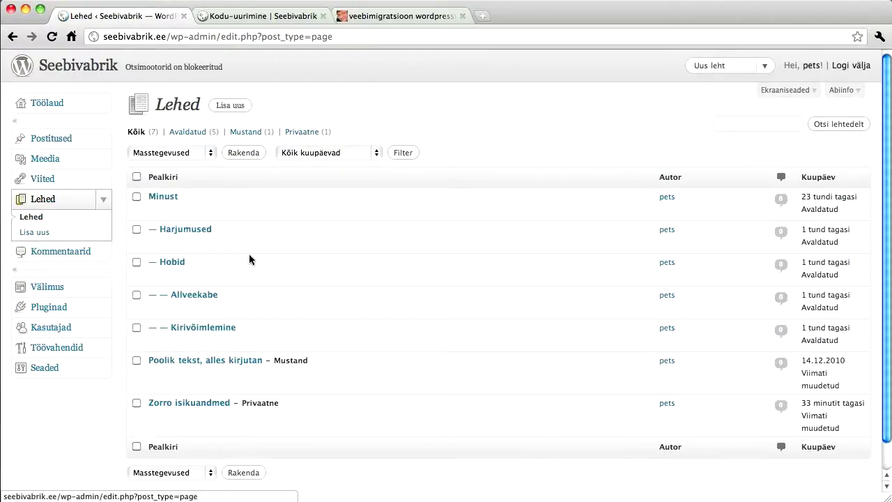
{"action": "mouse_move", "coordinate": [249, 259]}
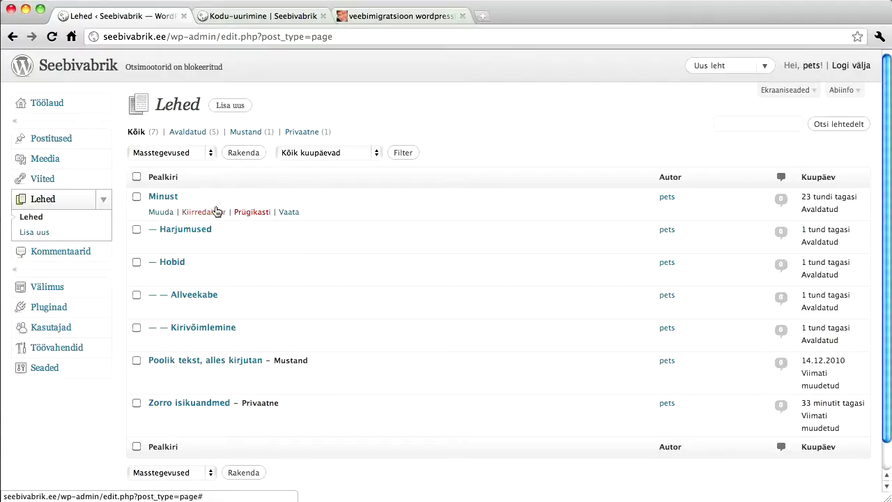
Step: Add a new page titled "Head harjumused" with the body text "Tekst" and publish it
{"action": "left_click", "coordinate": [40, 237]}
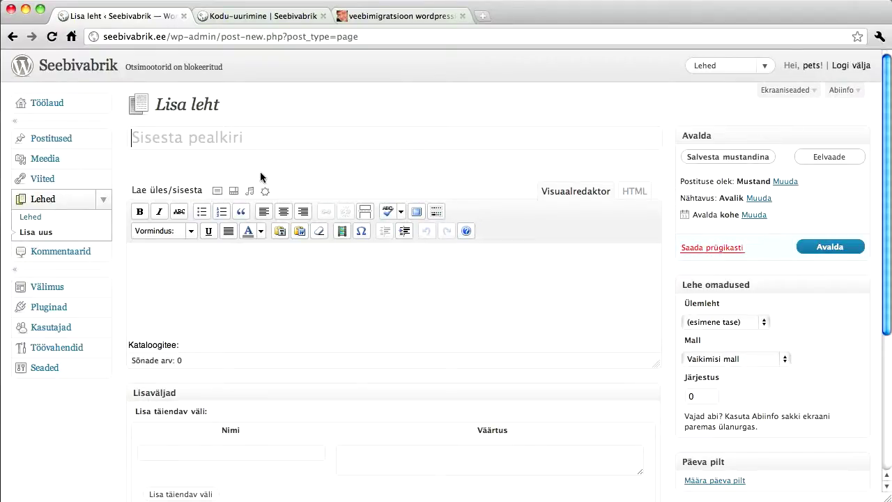
{"action": "type", "text": "Head"}
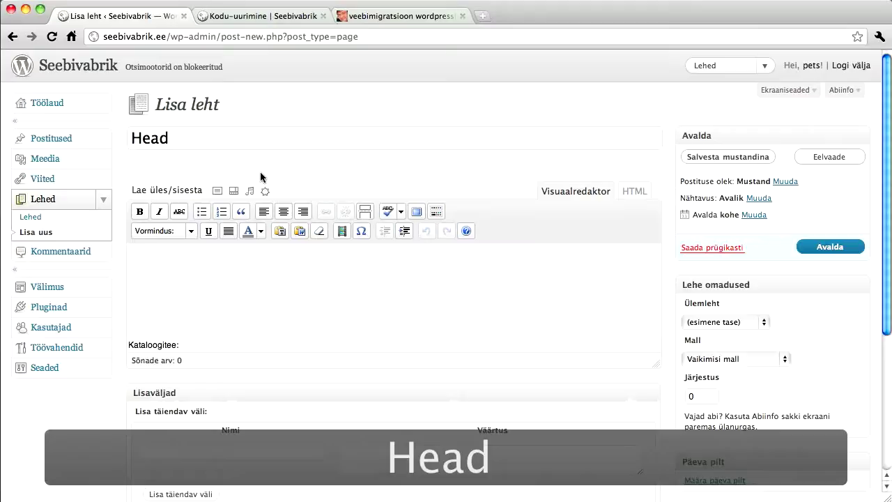
{"action": "type", "text": " harjumused"}
{"action": "key", "text": "Tab"}
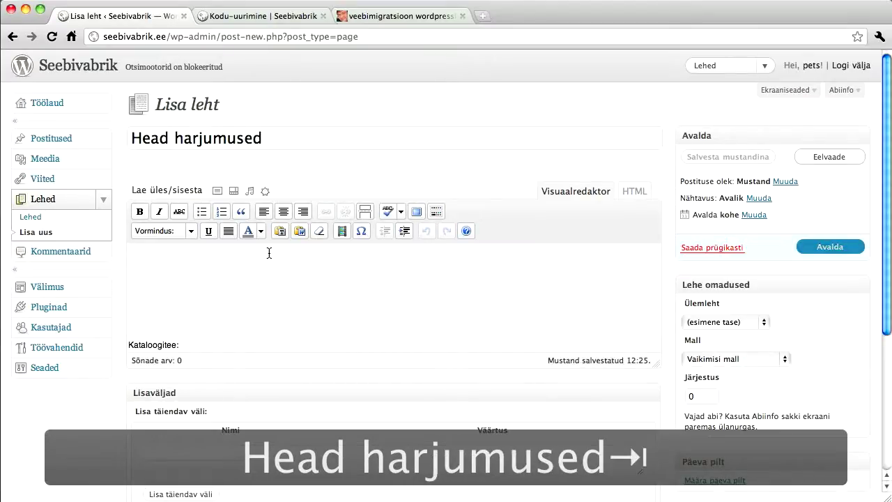
{"action": "type", "text": "Tekst"}
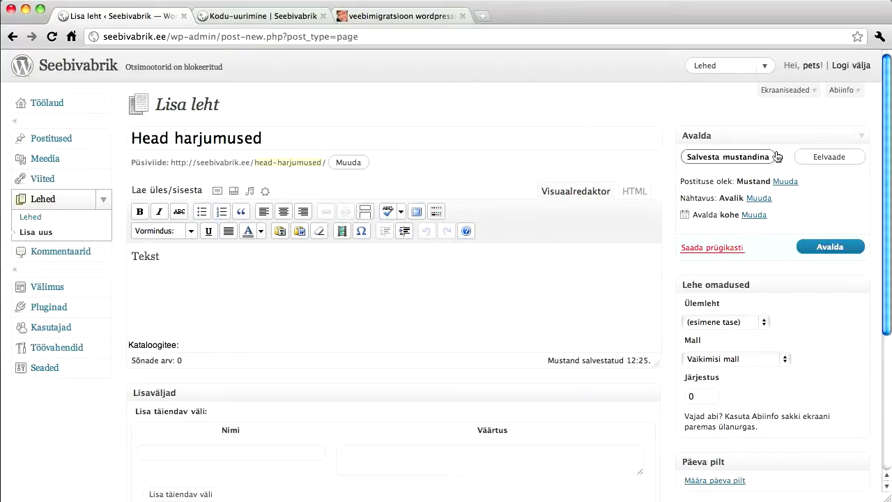
{"action": "left_click", "coordinate": [830, 249]}
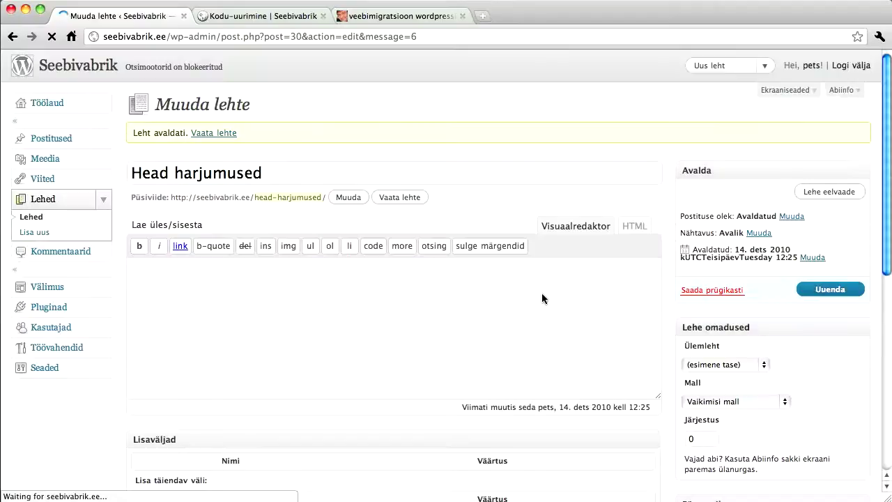
Step: Load the site's front page and check the new page and the Minust subpages in the site navigation
{"action": "left_click", "coordinate": [265, 15]}
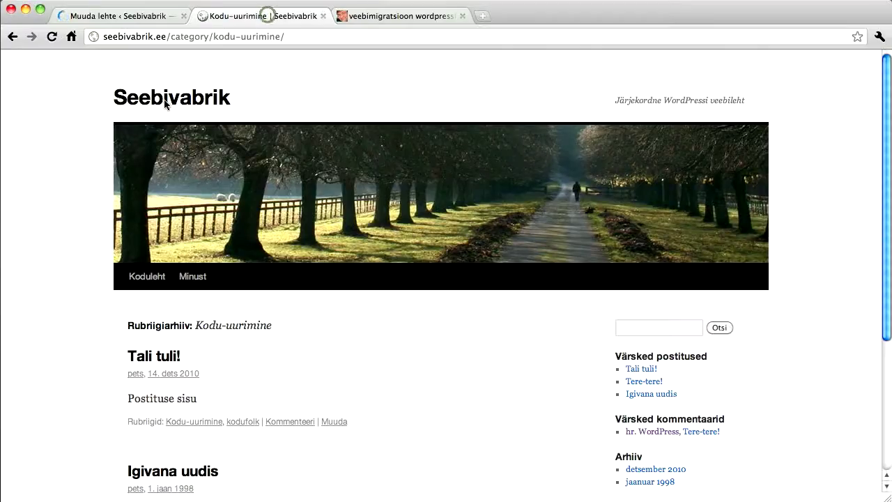
{"action": "left_click", "coordinate": [165, 101]}
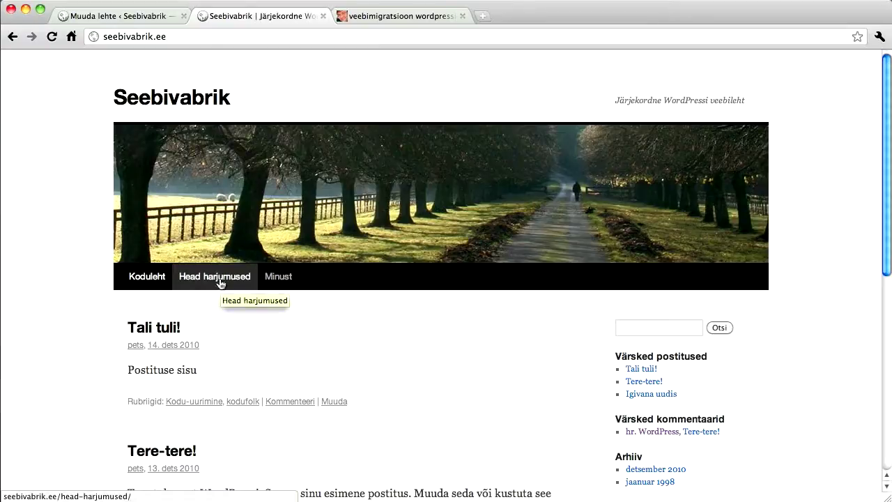
{"action": "mouse_move", "coordinate": [271, 277]}
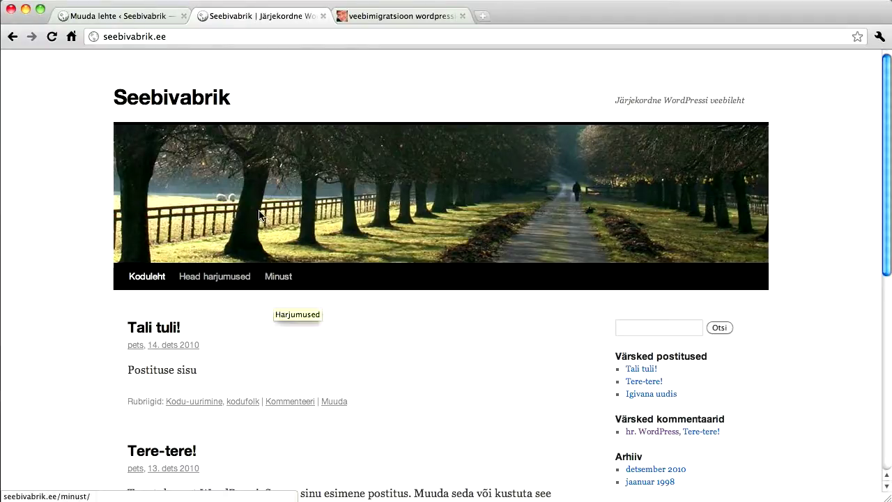
Step: Set Harjumused as the parent page of the Head harjumused page and update the page
{"action": "left_click", "coordinate": [150, 16]}
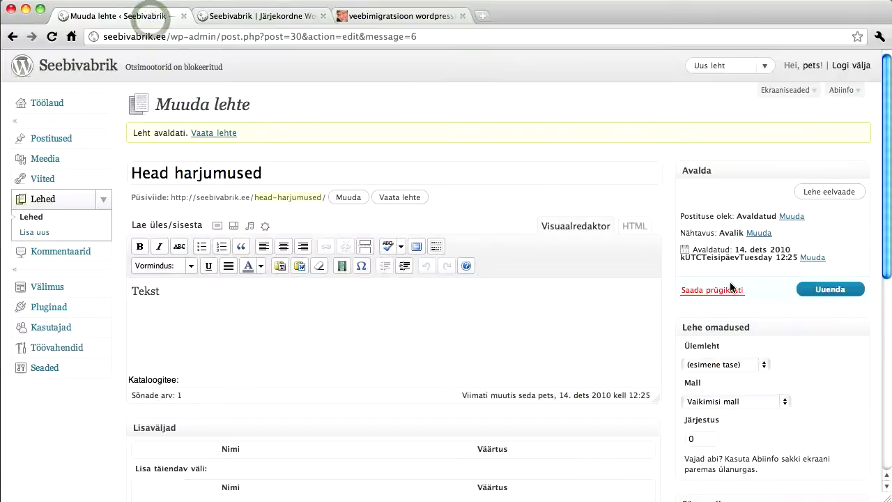
{"action": "left_click", "coordinate": [742, 366]}
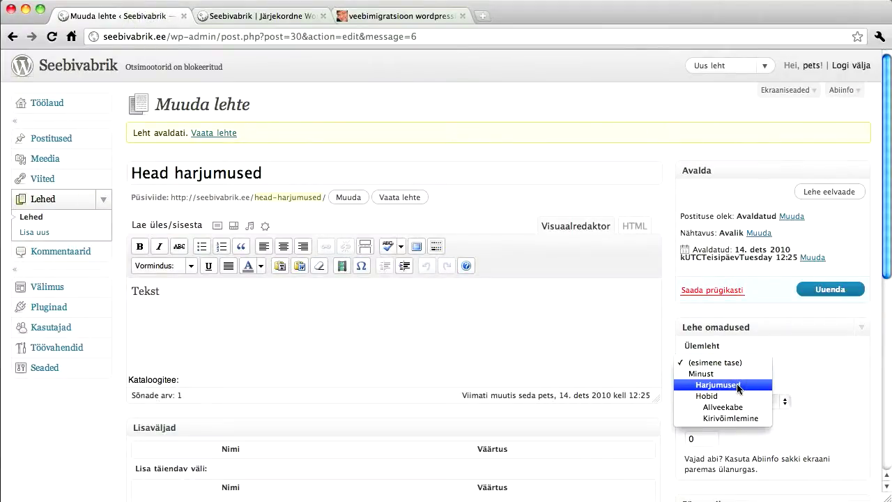
{"action": "left_click", "coordinate": [738, 385]}
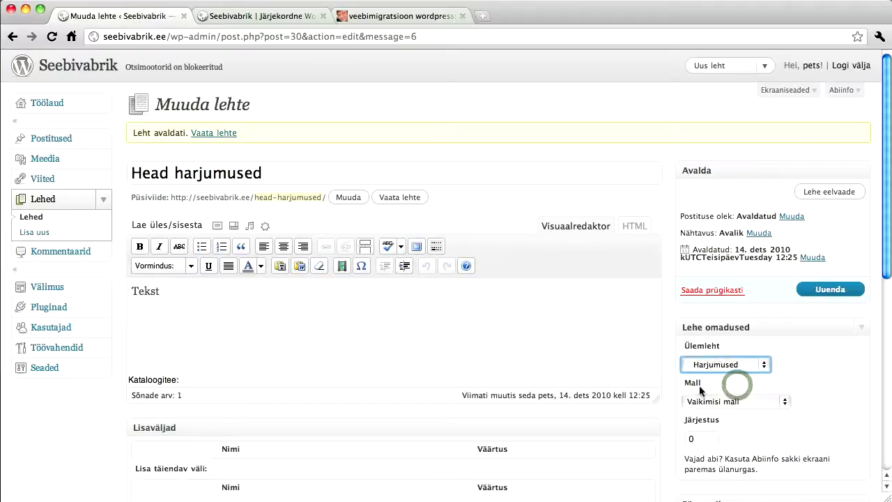
{"action": "left_click", "coordinate": [834, 290]}
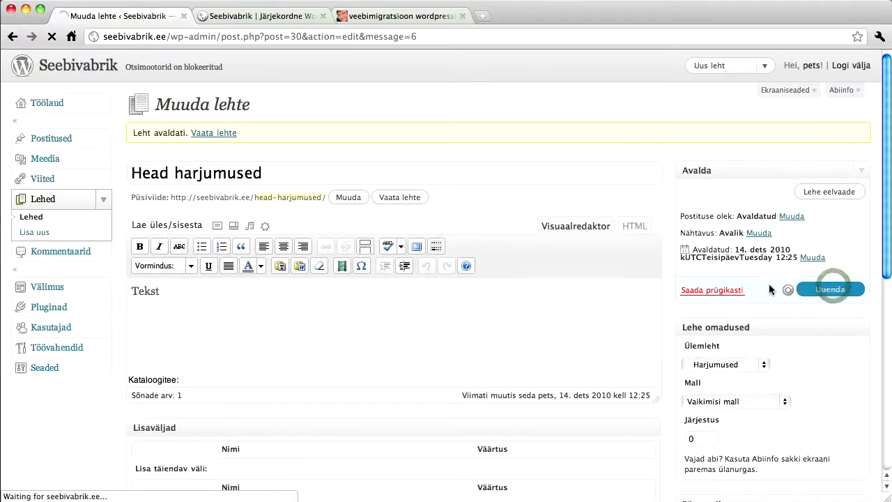
Step: Reload the front page and check the Harjumused subpages under Minust in the site navigation
{"action": "left_click", "coordinate": [262, 21]}
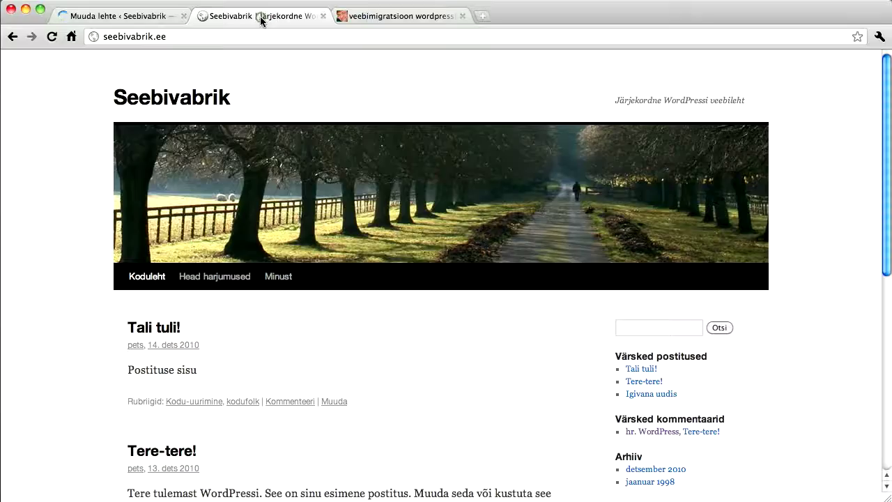
{"action": "left_click", "coordinate": [51, 38]}
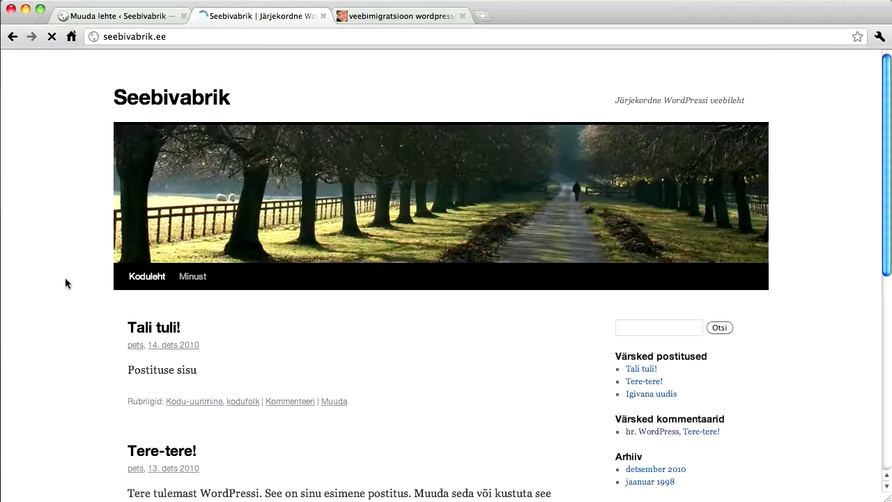
{"action": "mouse_move", "coordinate": [189, 277]}
{"action": "mouse_move", "coordinate": [200, 301]}
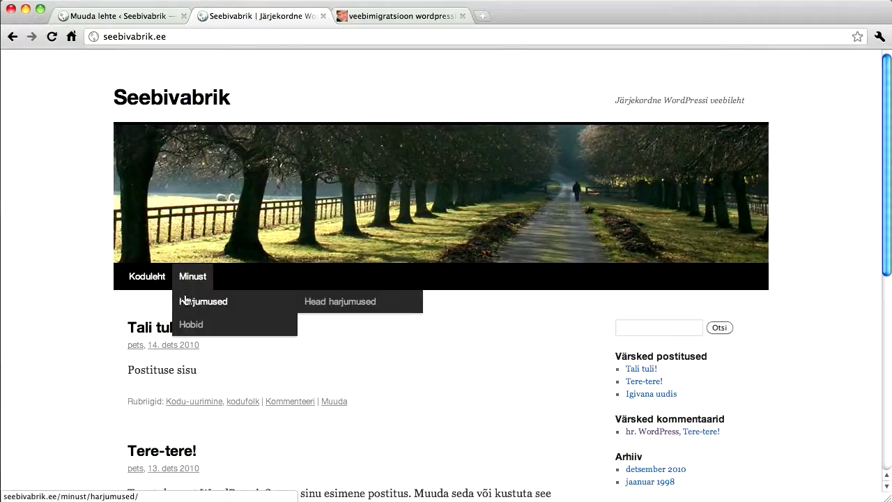
Step: Change the Head harjumused page's template to "One column, no sidebar" and update the page
{"action": "left_click", "coordinate": [120, 17]}
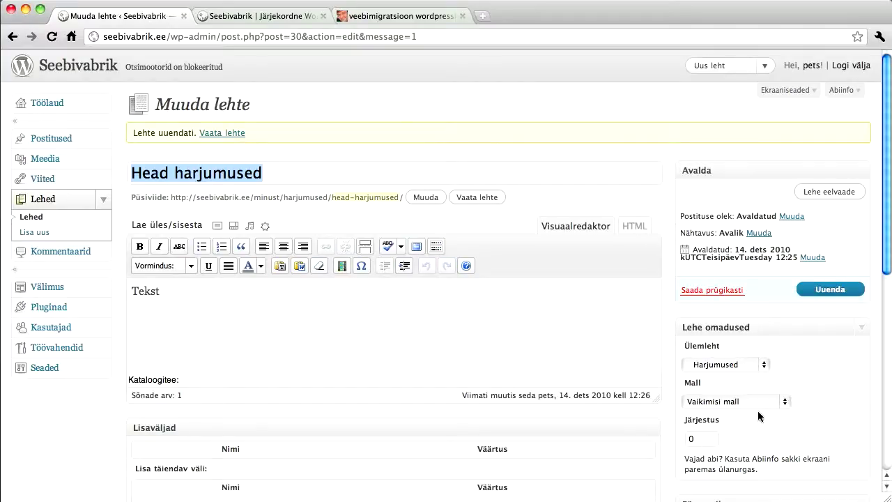
{"action": "scroll", "coordinate": [822, 405], "scroll_direction": "down", "scroll_amount": 2}
{"action": "left_click", "coordinate": [748, 339]}
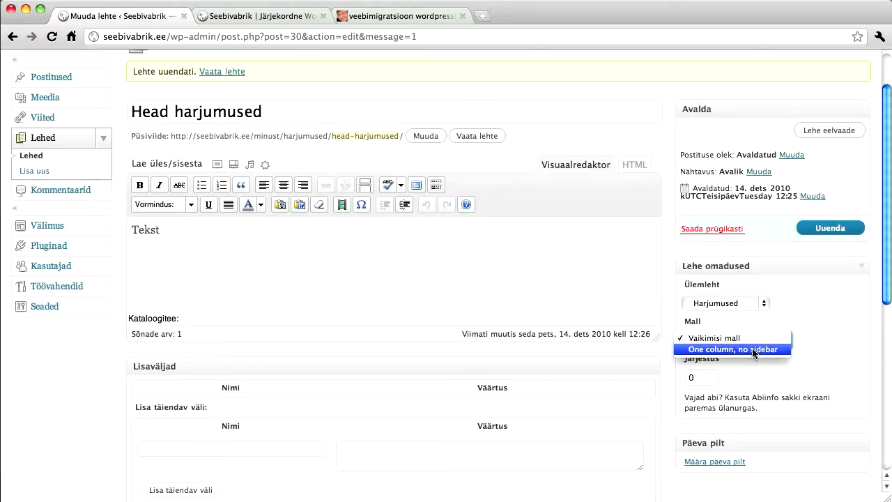
{"action": "left_click", "coordinate": [752, 349]}
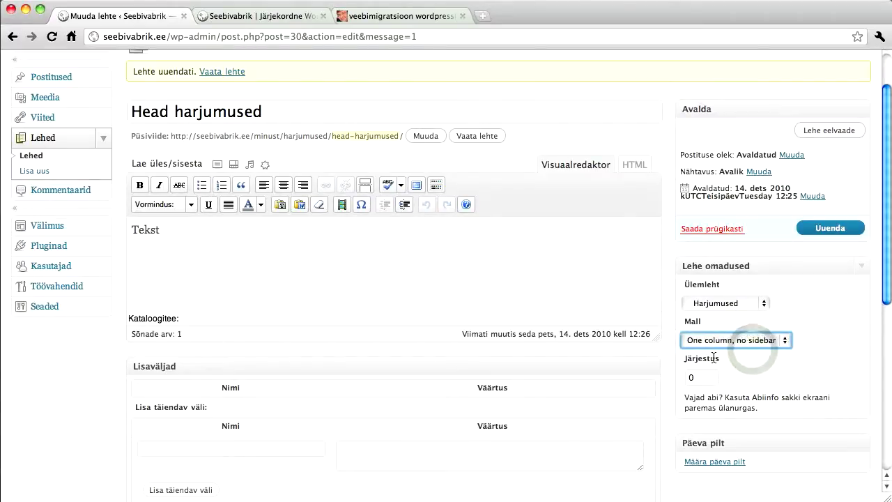
{"action": "left_click", "coordinate": [814, 229]}
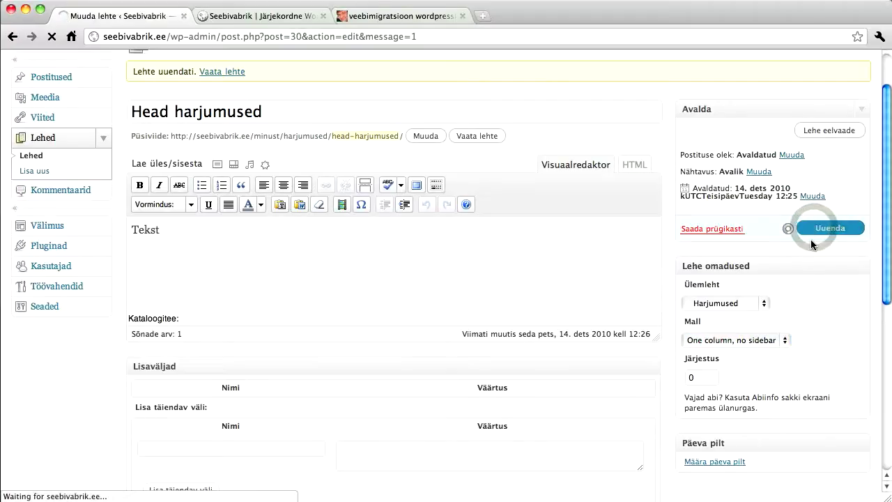
Step: View the Head harjumused page on the public site to check its layout
{"action": "left_click", "coordinate": [290, 14]}
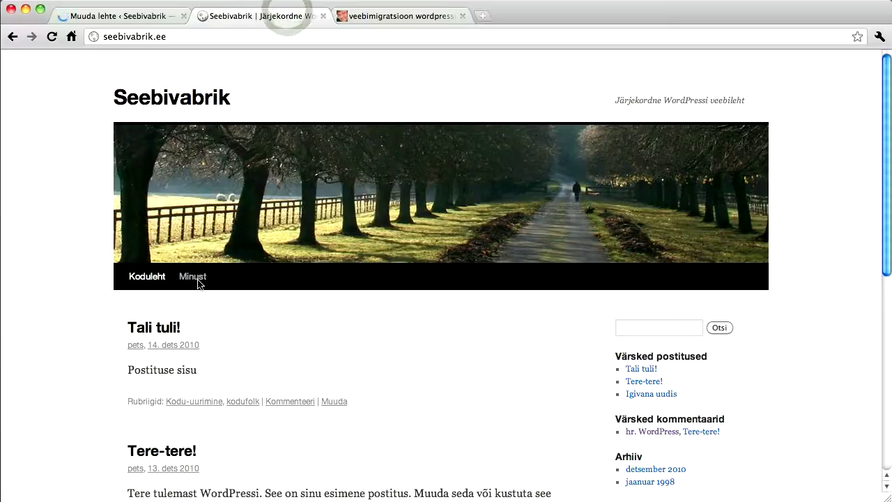
{"action": "mouse_move", "coordinate": [200, 277]}
{"action": "mouse_move", "coordinate": [202, 298]}
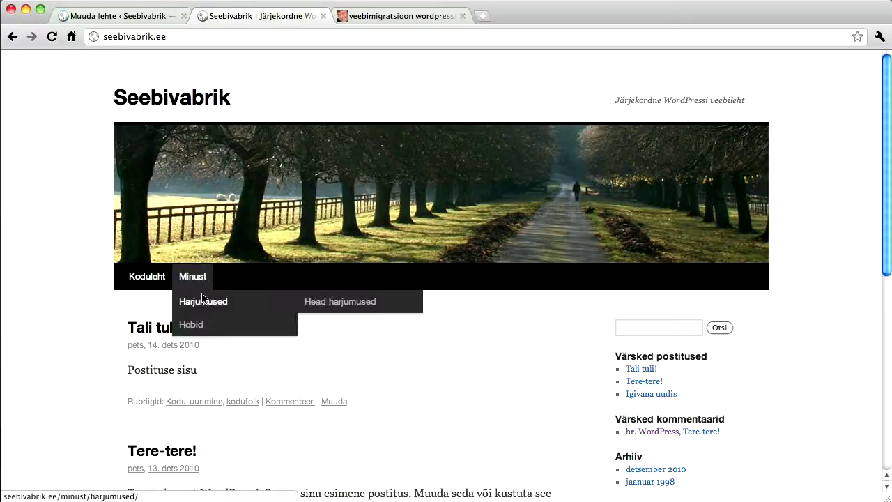
{"action": "left_click", "coordinate": [332, 302]}
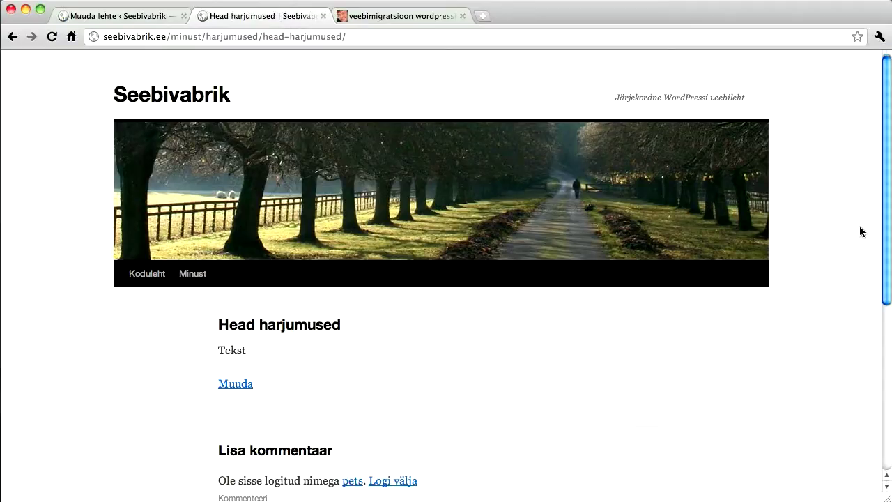
{"action": "left_click_drag", "start_coordinate": [885, 212], "coordinate": [887, 177]}
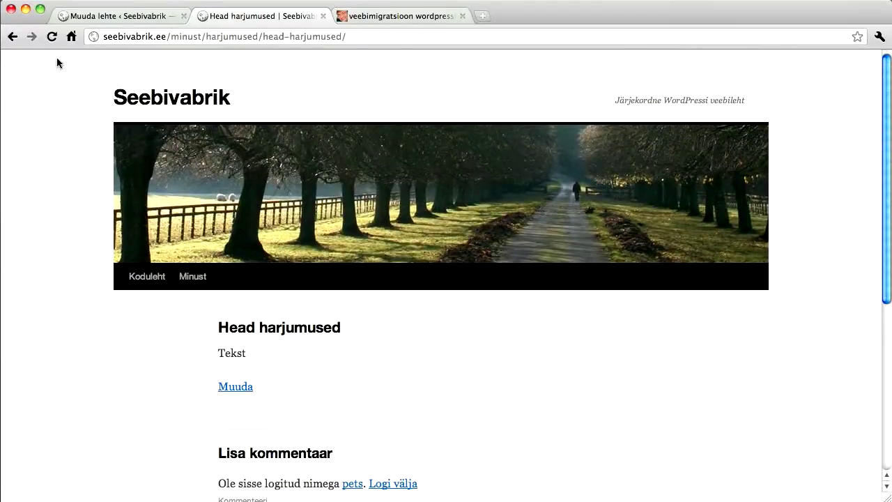
Step: Return to editing the Head harjumused page and examine its Järjestus order setting
{"action": "left_click", "coordinate": [118, 21]}
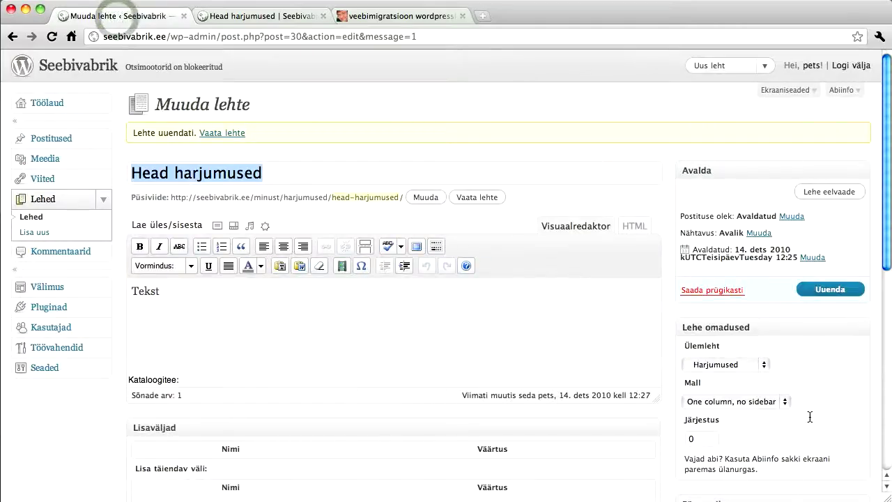
{"action": "scroll", "coordinate": [768, 447], "scroll_direction": "down", "scroll_amount": 1}
{"action": "scroll", "coordinate": [768, 448], "scroll_direction": "down", "scroll_amount": 1}
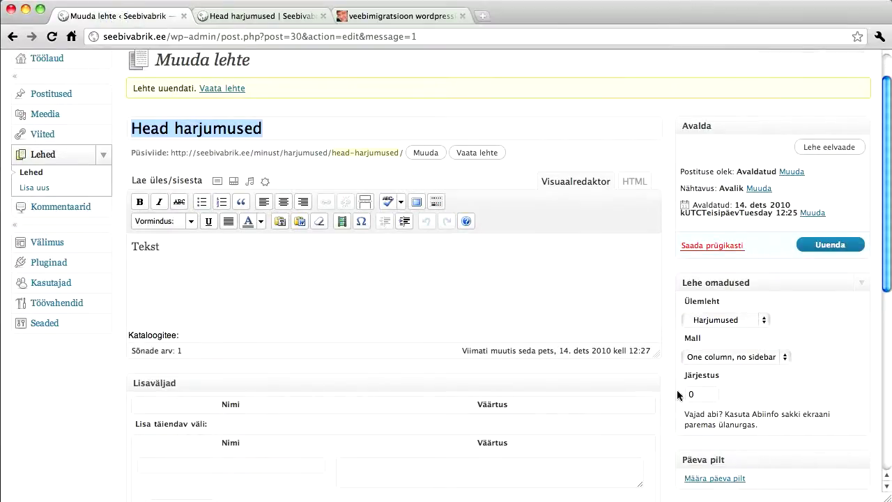
{"action": "scroll", "coordinate": [677, 391], "scroll_direction": "up", "scroll_amount": 1}
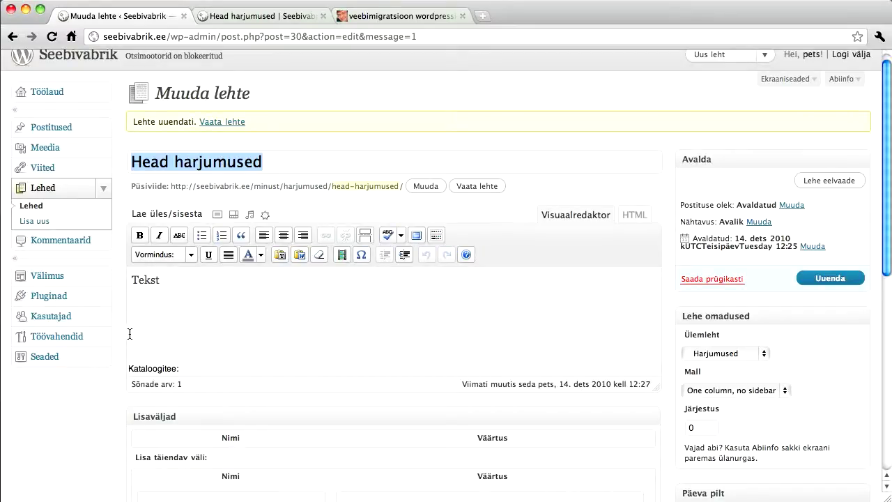
Step: Activate the pageMash plugin in the list of installed plugins
{"action": "left_click", "coordinate": [59, 299]}
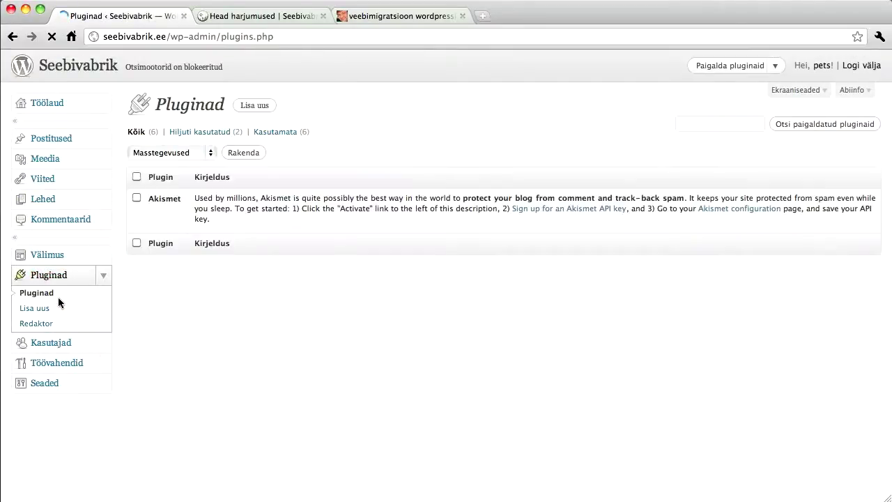
{"action": "scroll", "coordinate": [251, 320], "scroll_direction": "down", "scroll_amount": 2}
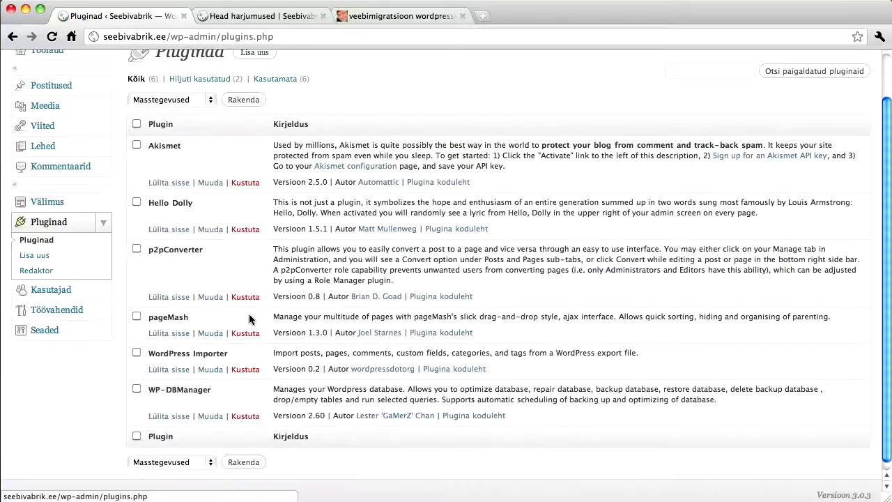
{"action": "left_click", "coordinate": [169, 335]}
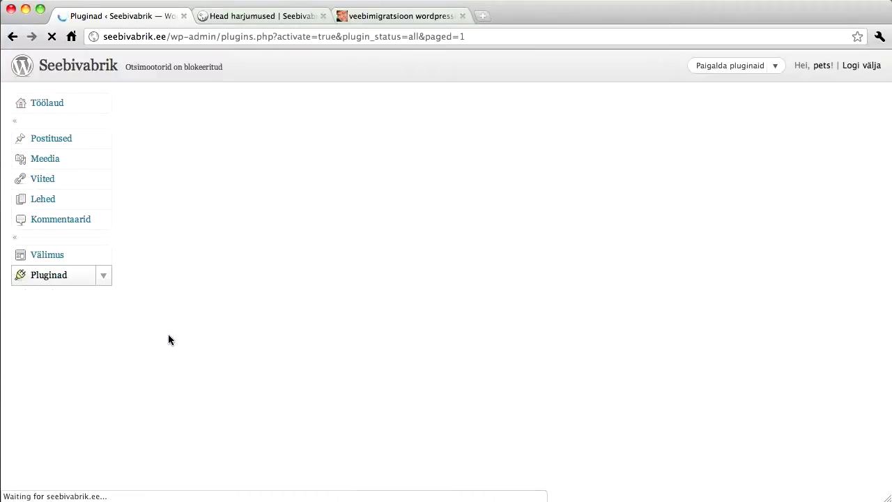
Step: In pageMash page management, move Harjumused above Hobid and place Kirivõimlemine above Allveekabe
{"action": "left_click", "coordinate": [48, 199]}
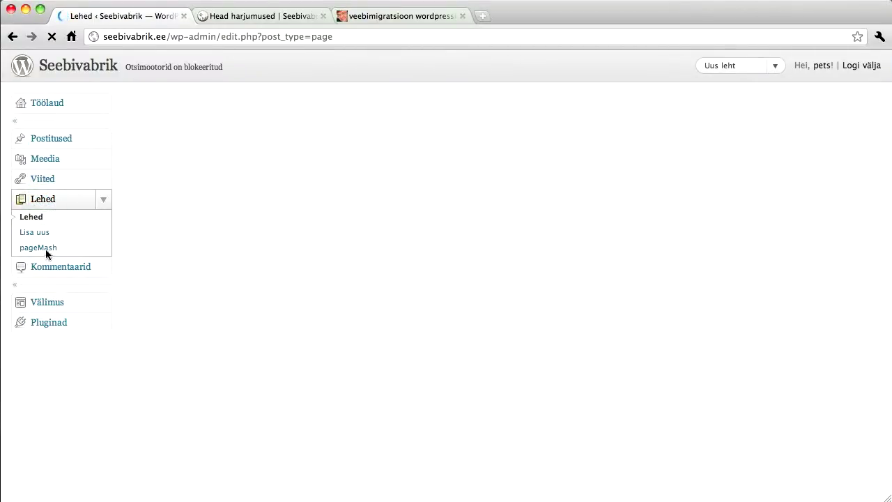
{"action": "left_click", "coordinate": [45, 249]}
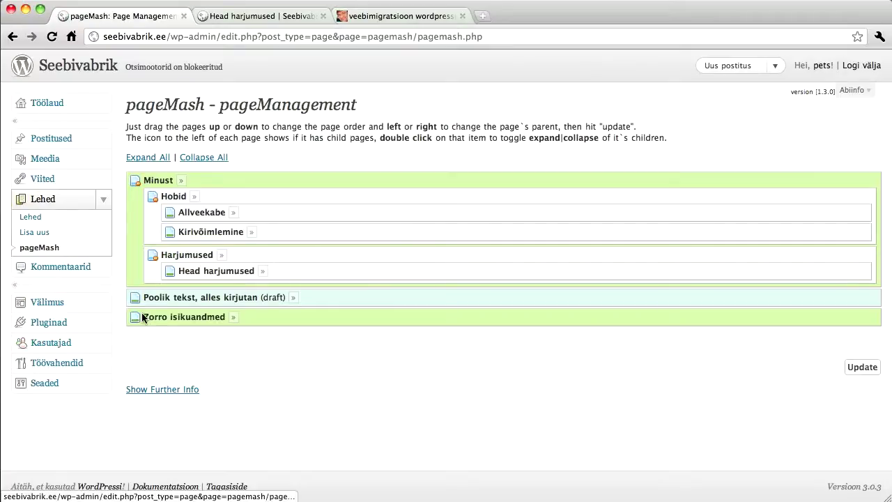
{"action": "left_click_drag", "start_coordinate": [184, 258], "coordinate": [159, 197]}
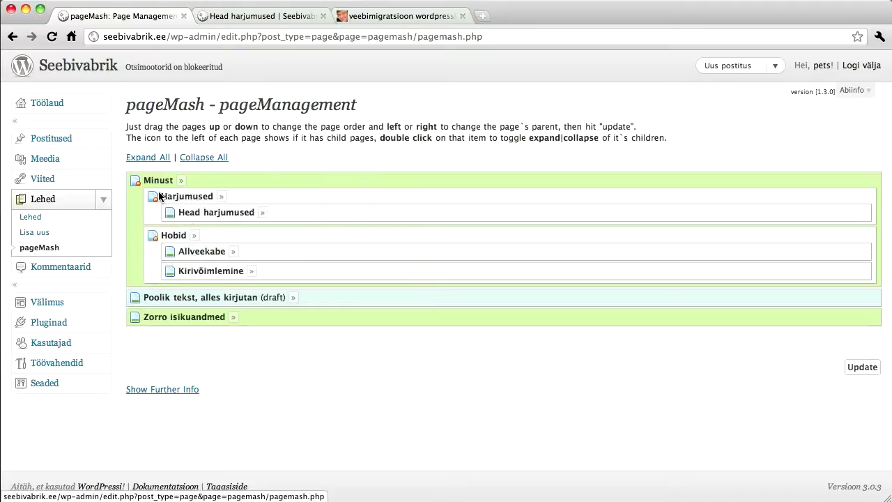
{"action": "left_click_drag", "start_coordinate": [214, 277], "coordinate": [195, 255]}
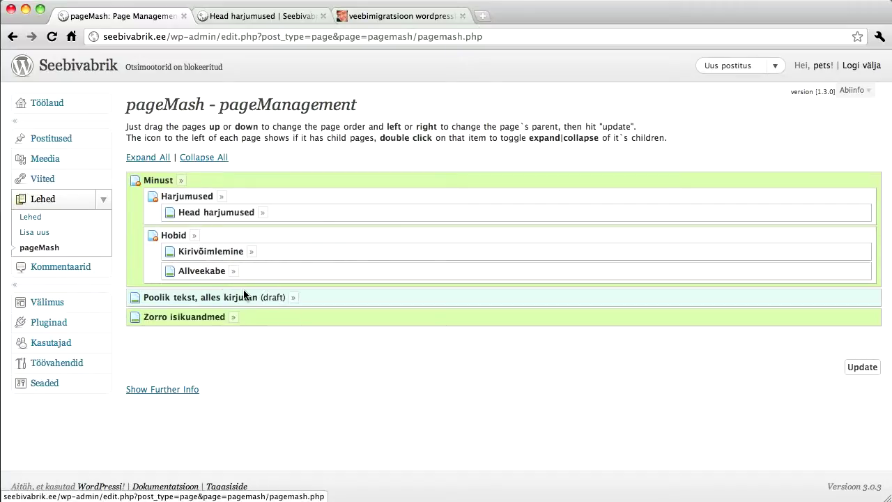
Step: Nest Harjumused under Hobid as its first child page and save the new page structure
{"action": "left_click", "coordinate": [162, 197]}
{"action": "left_click_drag", "start_coordinate": [182, 204], "coordinate": [186, 228]}
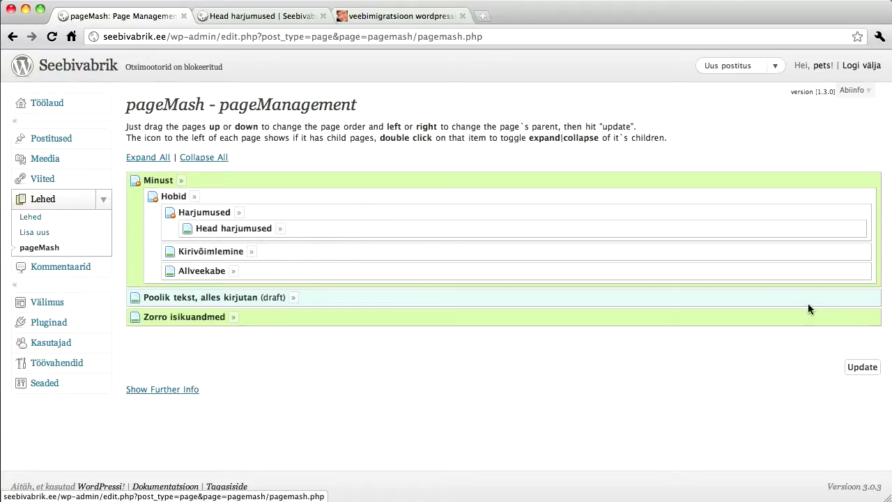
{"action": "left_click", "coordinate": [864, 367]}
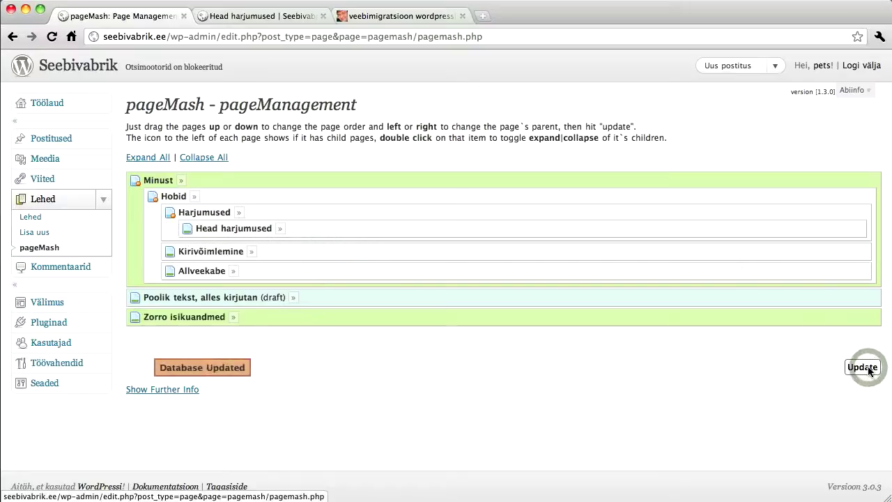
Step: Load the public front page and check the Hobid subpages under Minust in the site navigation
{"action": "left_click", "coordinate": [251, 17]}
{"action": "left_click", "coordinate": [145, 101]}
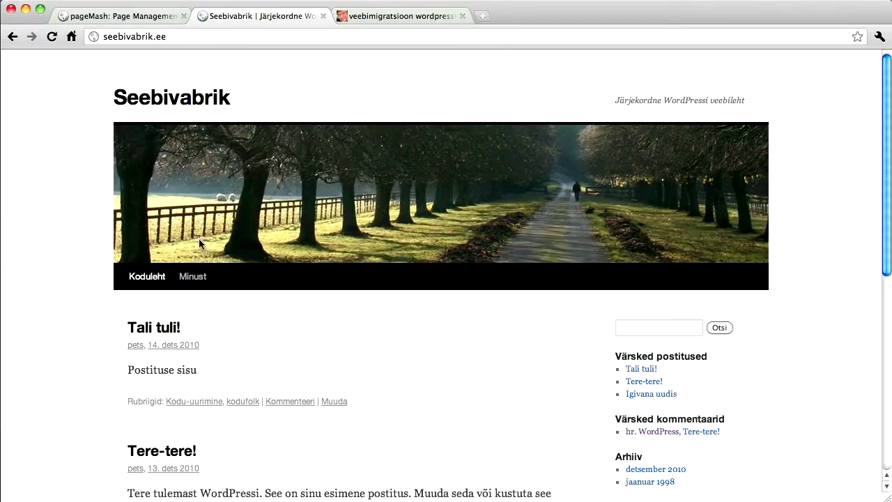
{"action": "mouse_move", "coordinate": [200, 276]}
{"action": "mouse_move", "coordinate": [206, 300]}
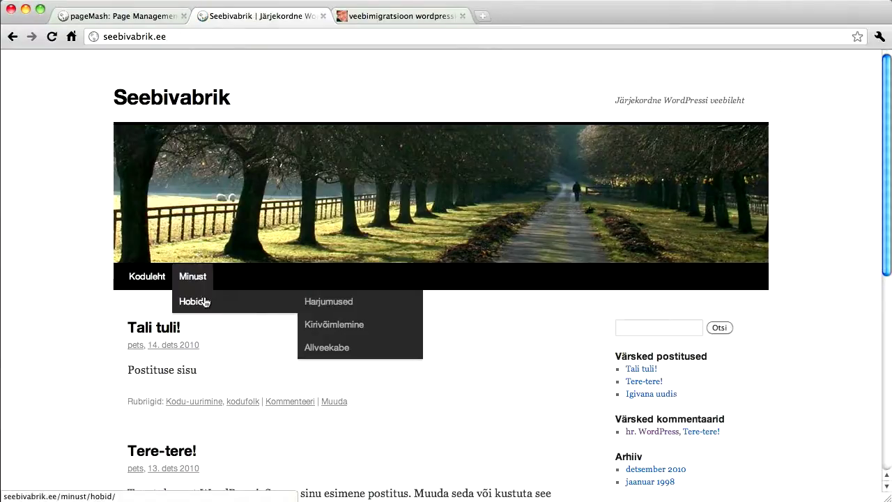
{"action": "mouse_move", "coordinate": [345, 311]}
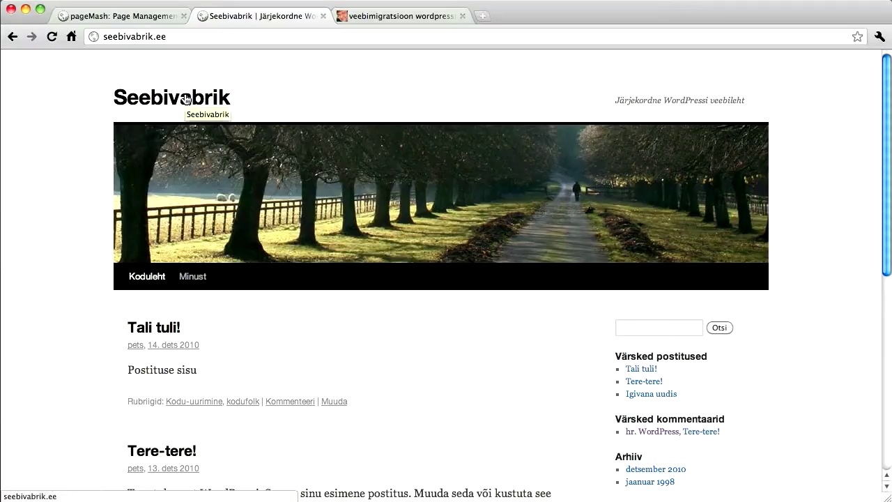
Step: Return to the admin area and review the hierarchy and statuses in the full list of pages
{"action": "left_click", "coordinate": [161, 15]}
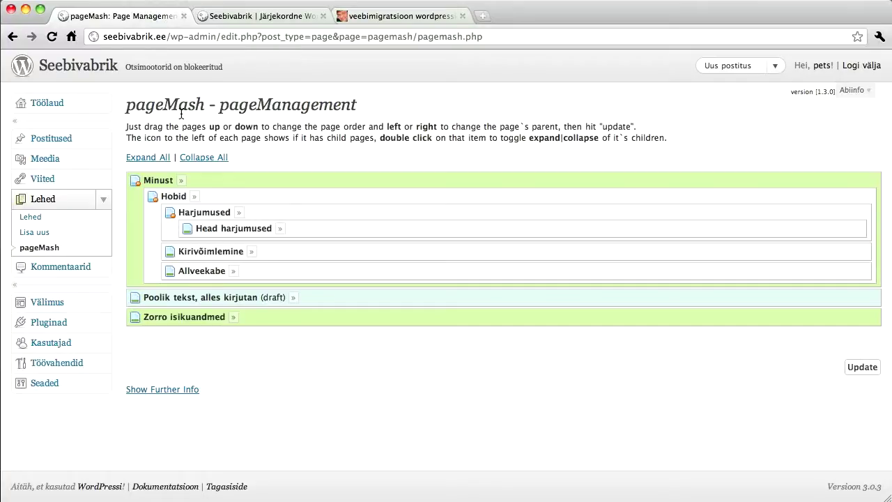
{"action": "left_click", "coordinate": [30, 220]}
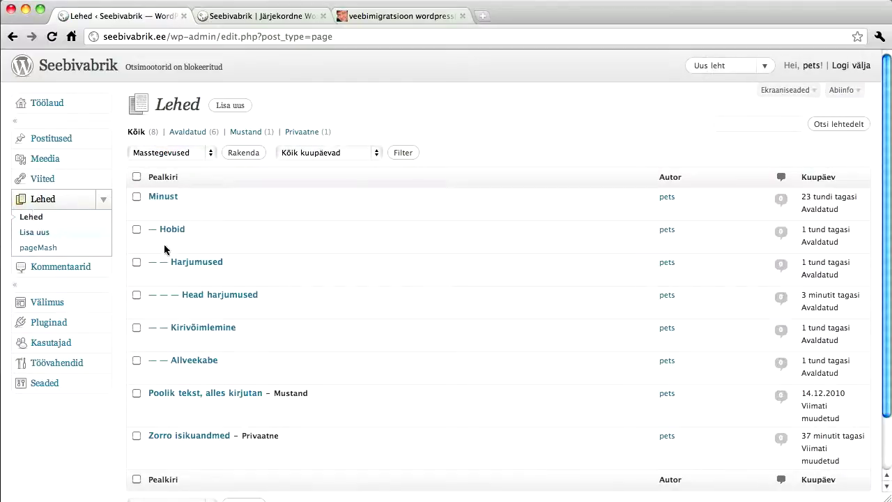
{"action": "scroll", "coordinate": [221, 242], "scroll_direction": "down", "scroll_amount": 2}
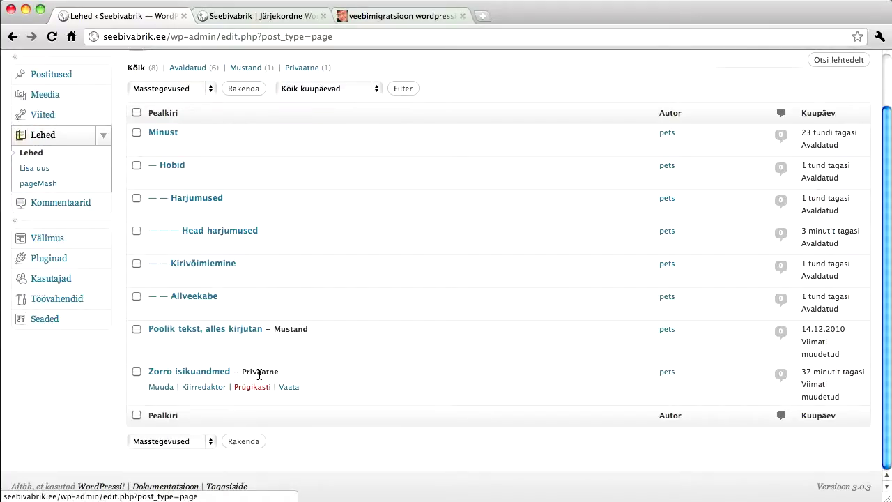
{"action": "scroll", "coordinate": [305, 275], "scroll_direction": "up", "scroll_amount": 2}
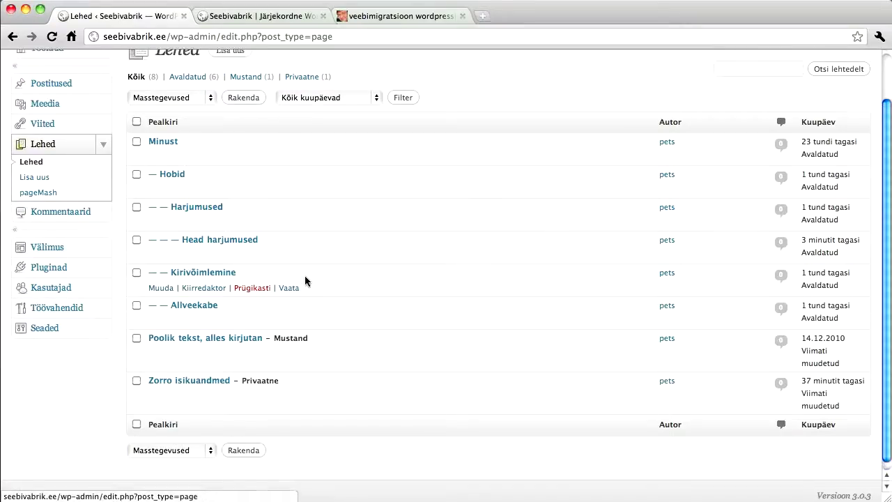
{"action": "scroll", "coordinate": [304, 276], "scroll_direction": "up", "scroll_amount": 2}
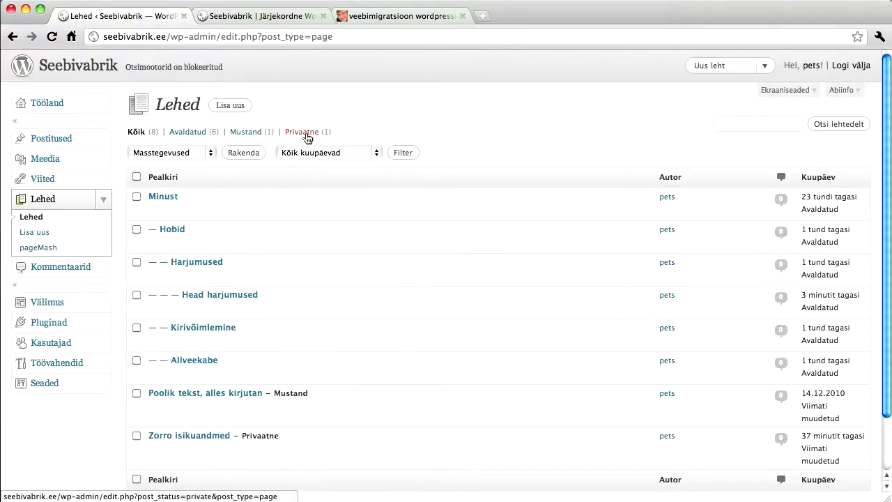
Step: Filter the page list by Mustand and by Privaatne, and return to showing all pages
{"action": "left_click", "coordinate": [256, 133]}
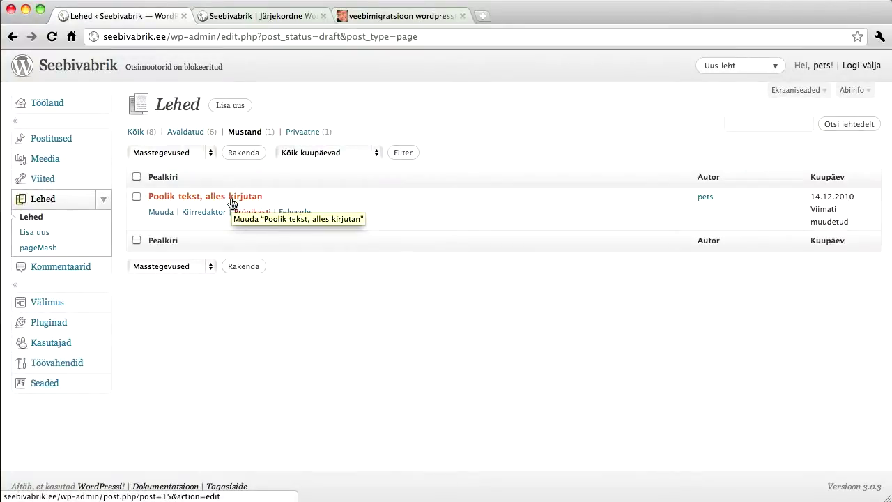
{"action": "left_click", "coordinate": [308, 132]}
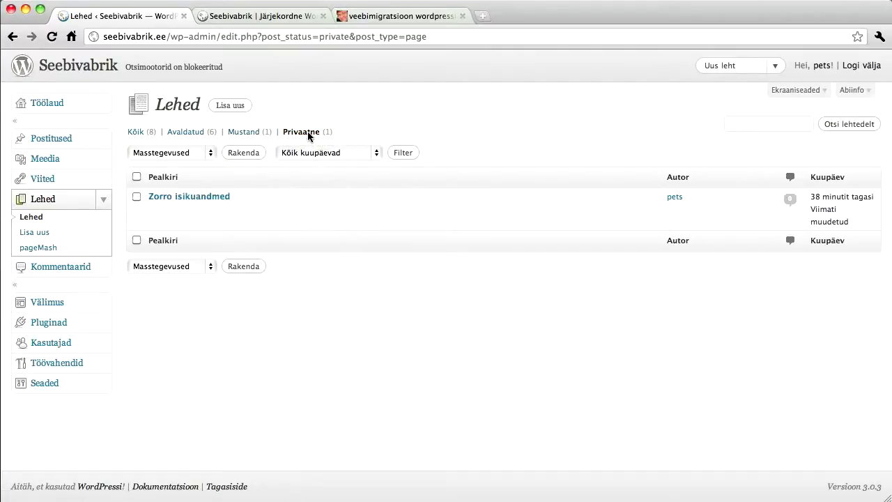
{"action": "left_click", "coordinate": [135, 133]}
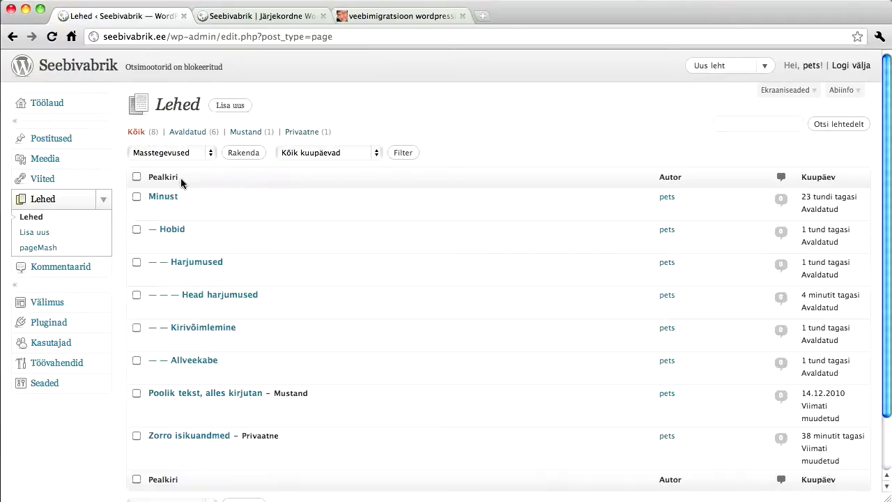
Step: Look at the Muuda link under the front-page posts and at the per-page actions in the admin page list
{"action": "left_click", "coordinate": [284, 17]}
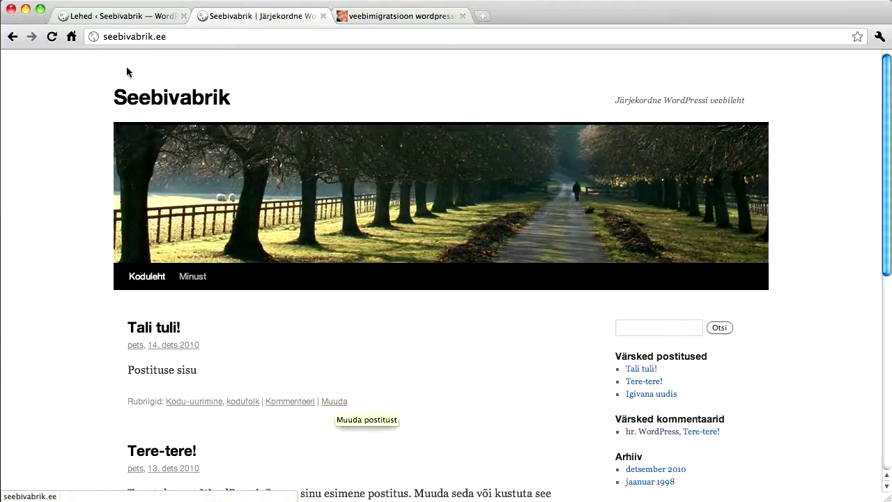
{"action": "left_click", "coordinate": [131, 15]}
{"action": "mouse_move", "coordinate": [162, 214]}
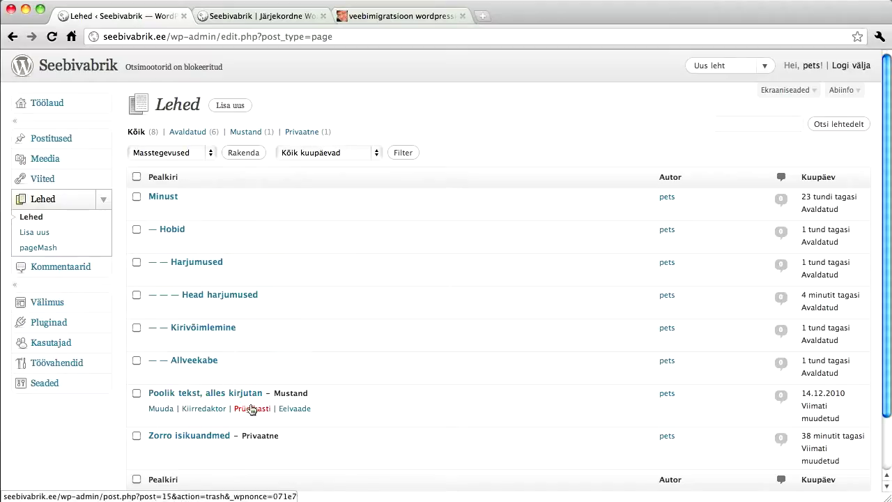
Step: Move the draft page "Poolik tekst, alles kirjutan" to the trash and permanently empty the page trash
{"action": "left_click", "coordinate": [251, 410]}
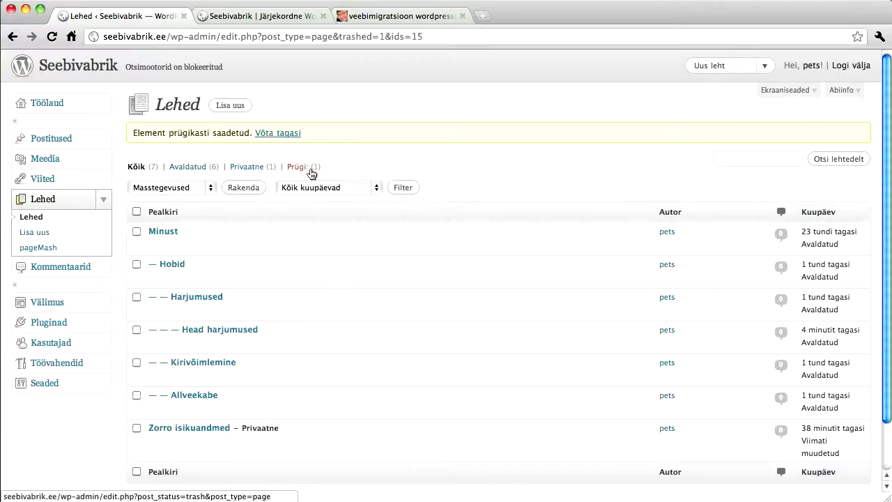
{"action": "left_click", "coordinate": [301, 169]}
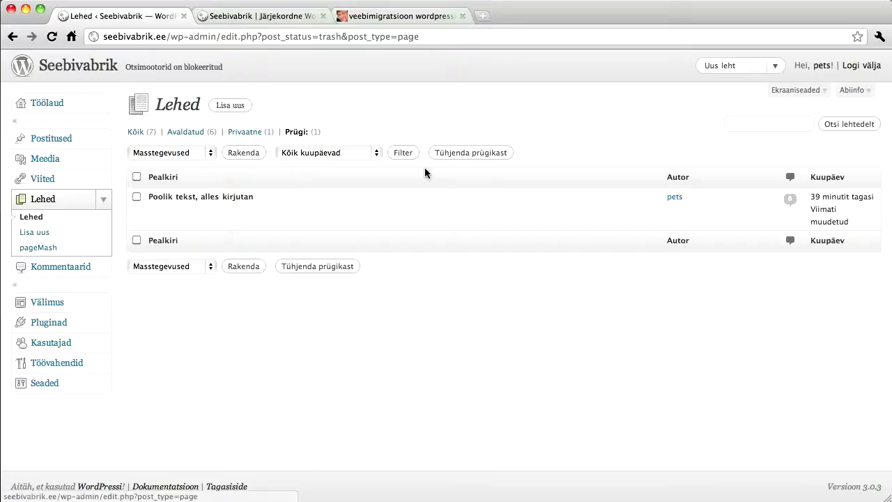
{"action": "left_click", "coordinate": [466, 152]}
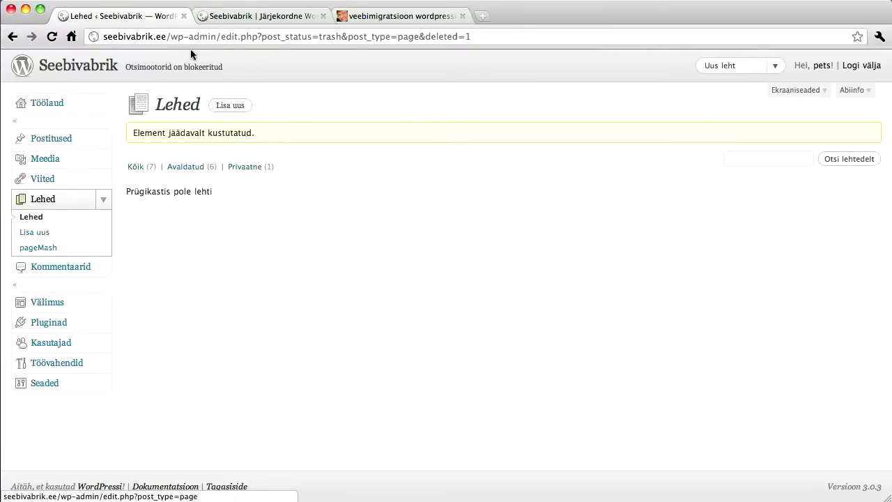
Step: Switch to the "veebimigratsioon wordpressi peale" article on tehnokratt.net
{"action": "left_click", "coordinate": [387, 16]}
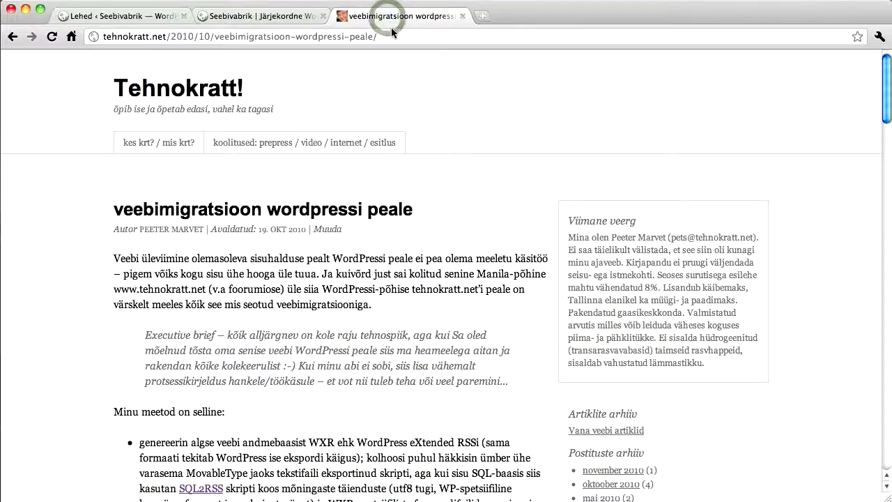